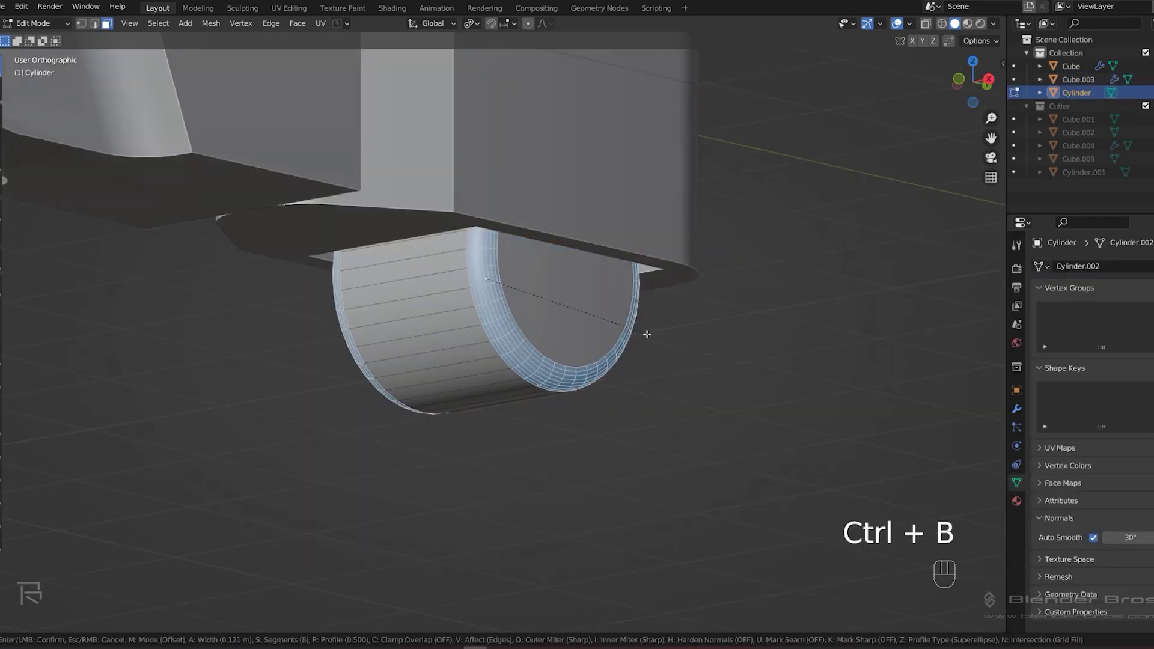
key(i)
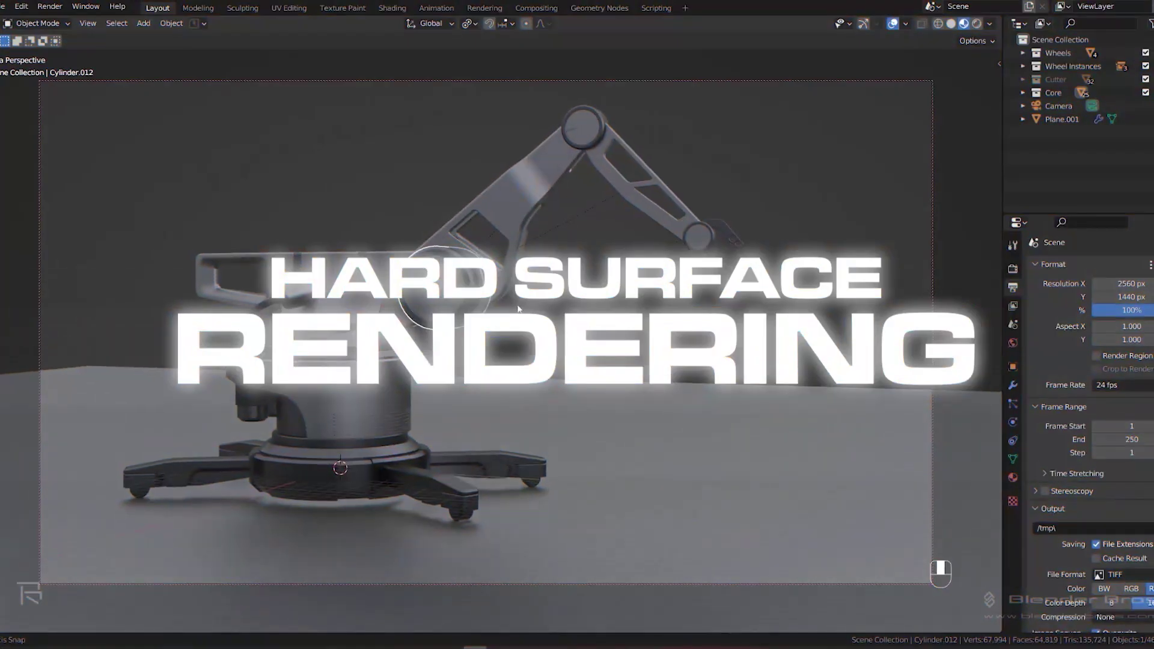
shift+middle_drag(542, 313, 524, 307)
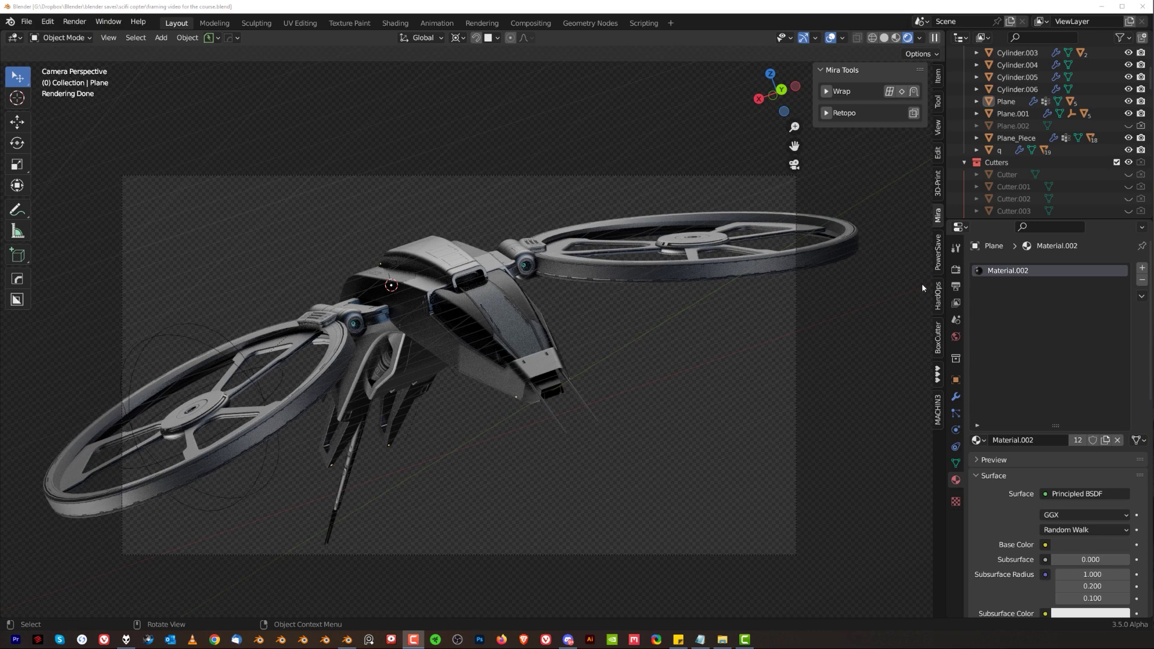
Set the render output resolution to 3440 × 1440 px in the scene's format settings
click(956, 286)
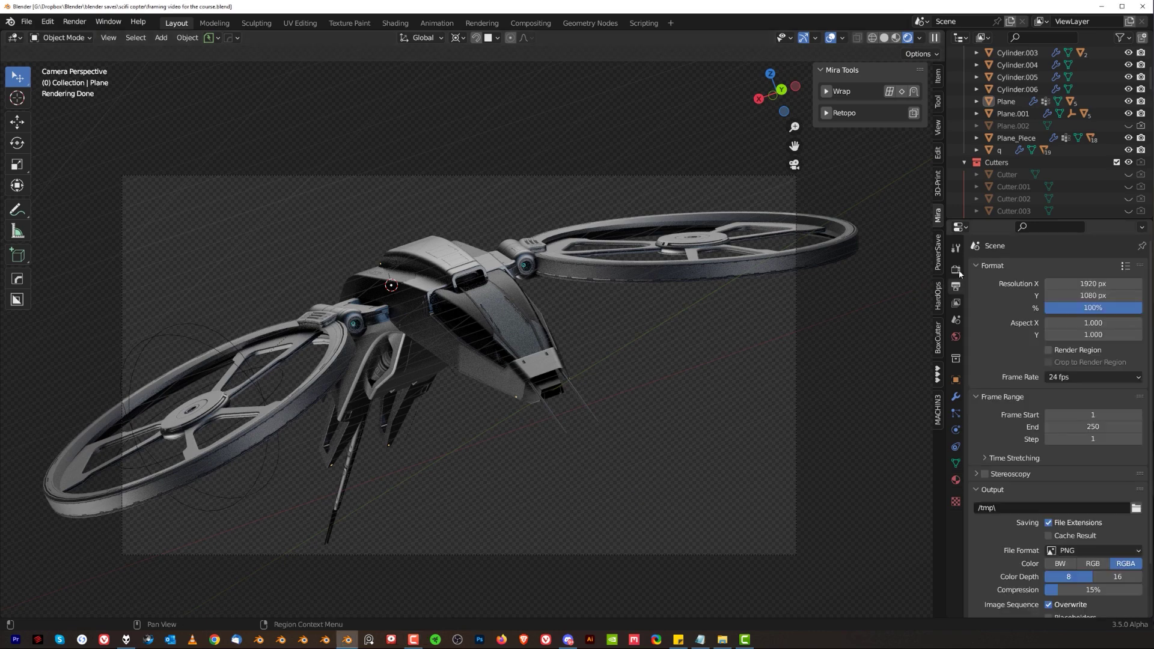
double_click(1093, 284)
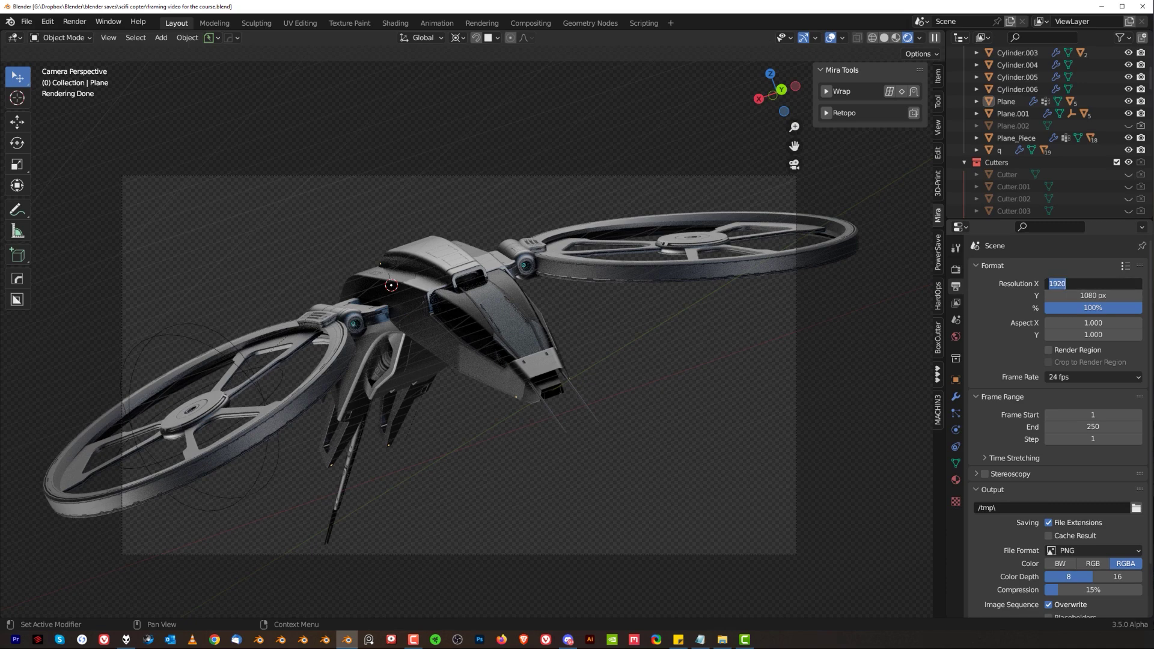
text(3440)
key(Tab)
text(1440)
key(Return)
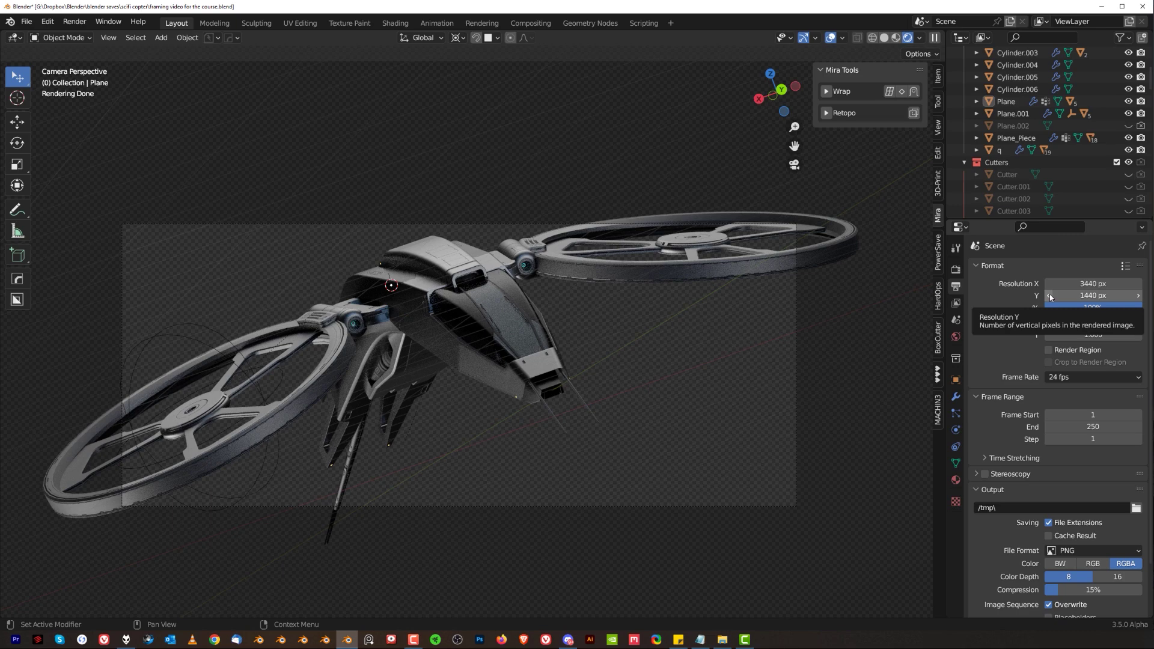
Undo the render resolution changes
key(ctrl+z)
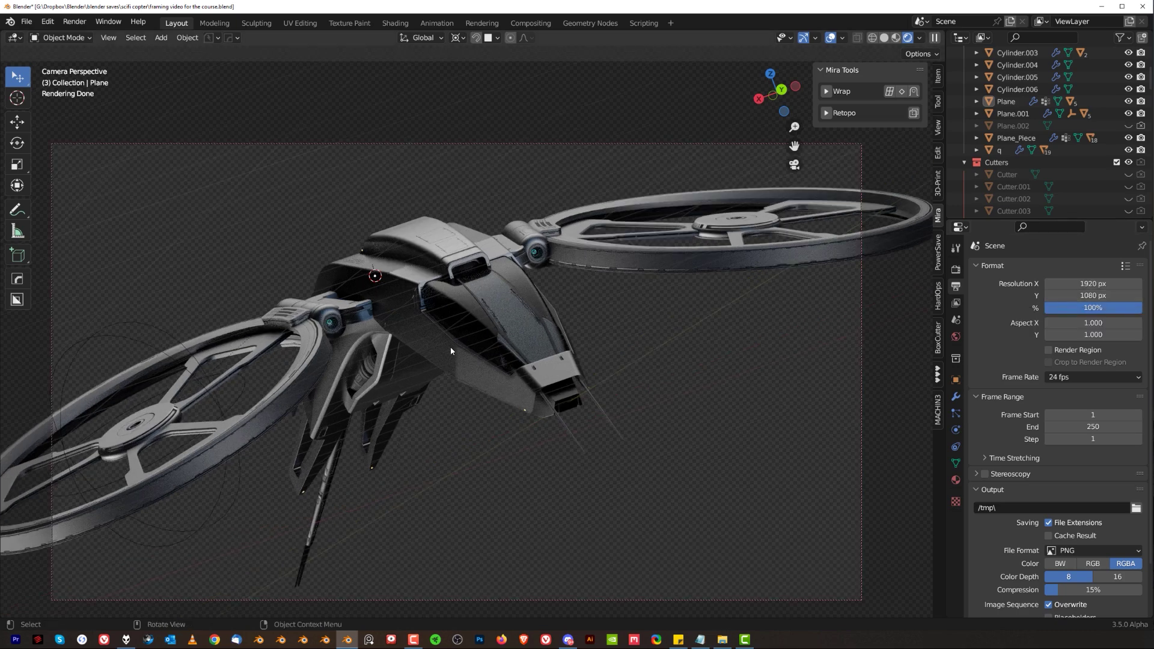
key(ctrl+z)
key(Page_Down)
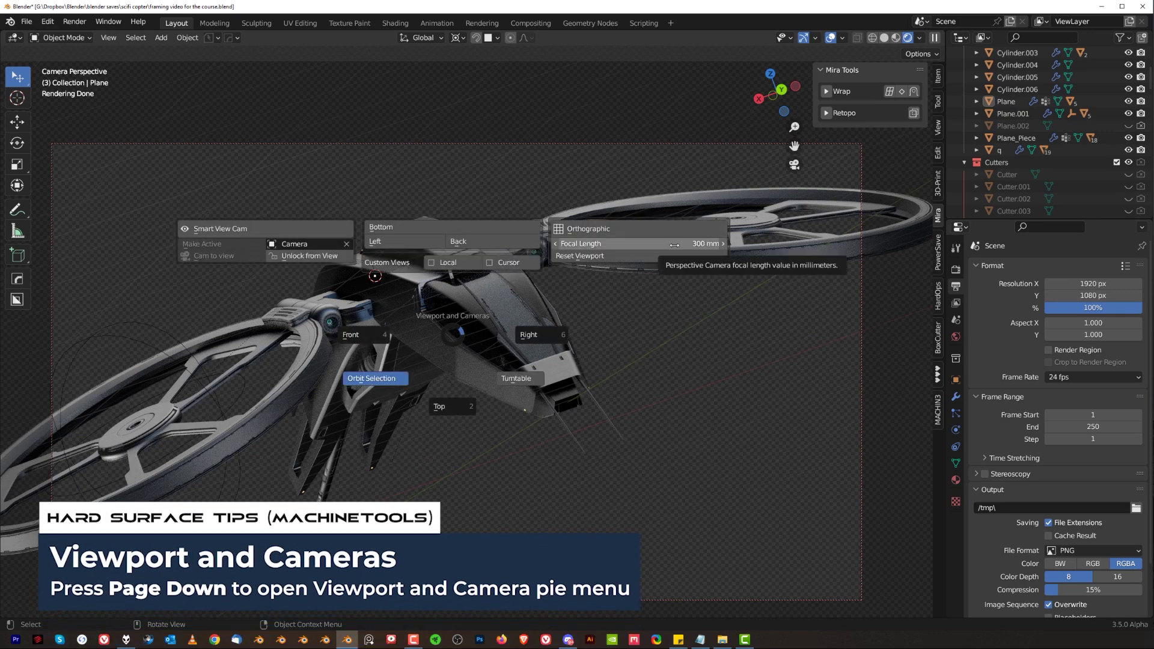
click(869, 348)
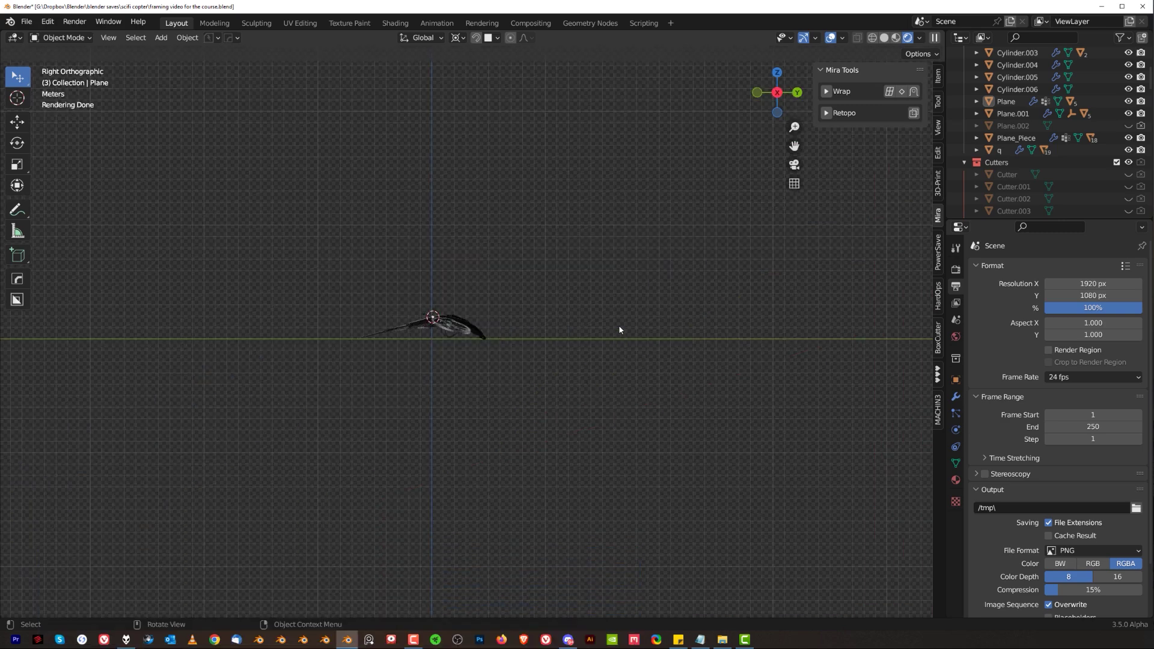
key(KP_0)
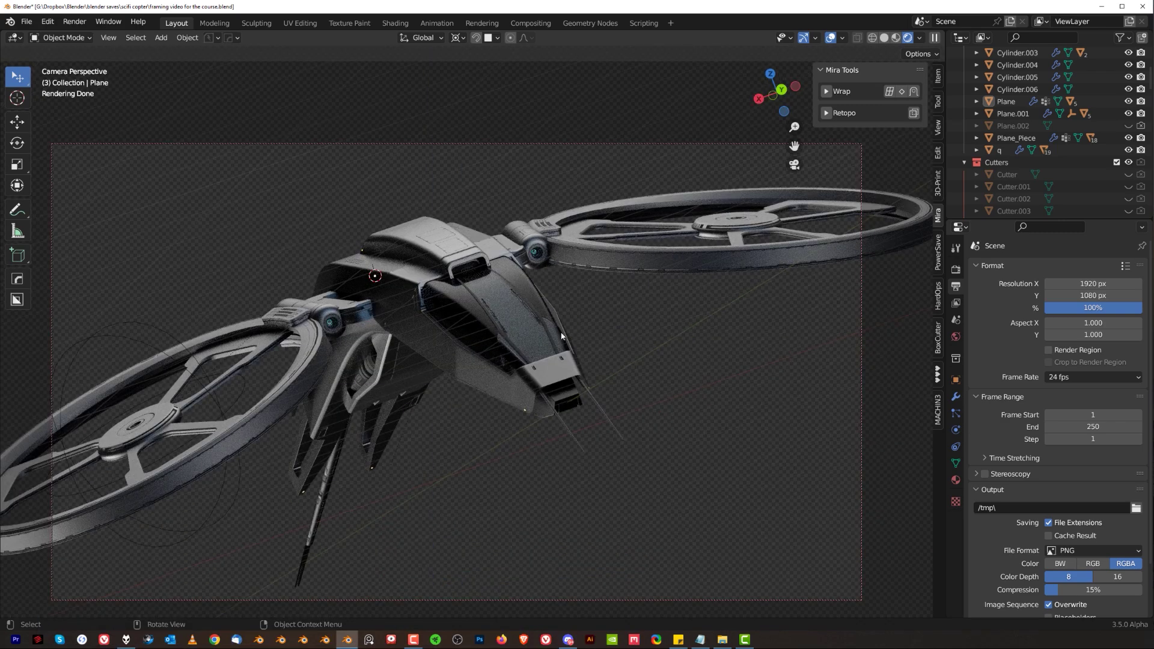
key(grave)
key(Escape)
Select the camera and lower its lens focal length to 16 mm
click(862, 376)
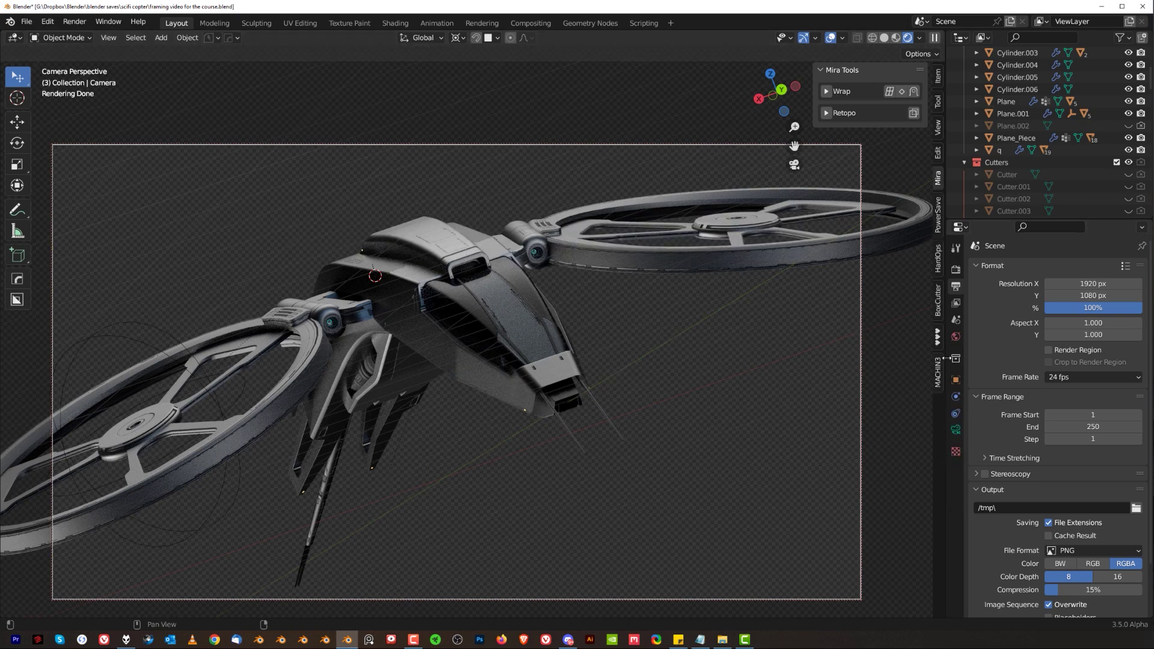
click(956, 430)
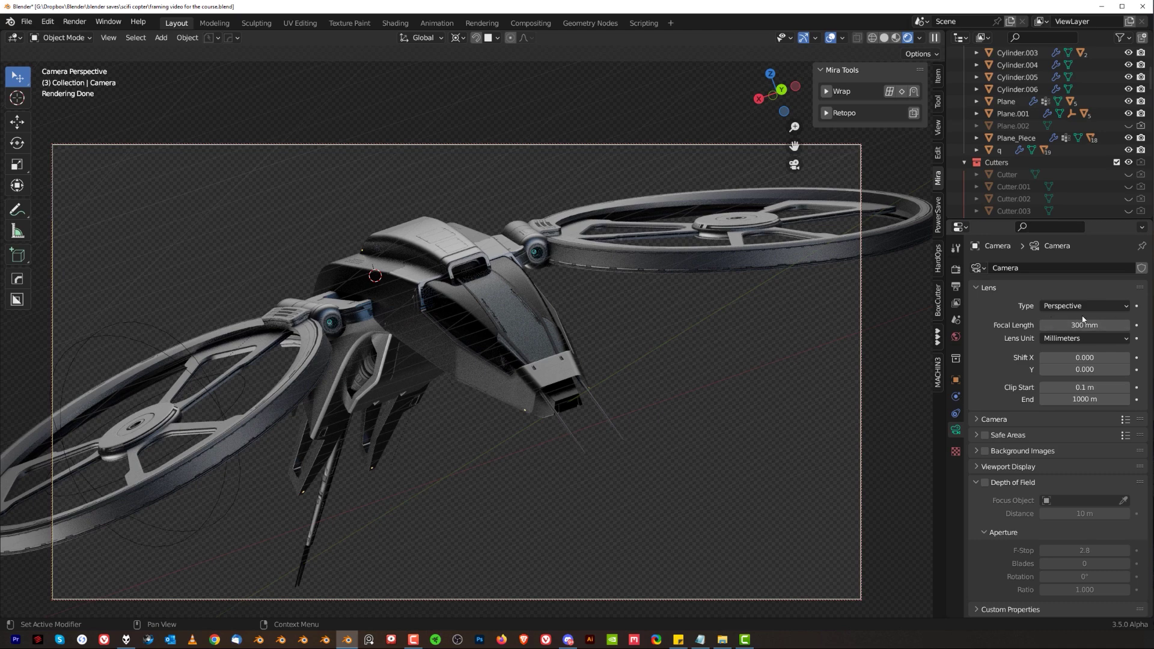
drag(1095, 325, 938, 324)
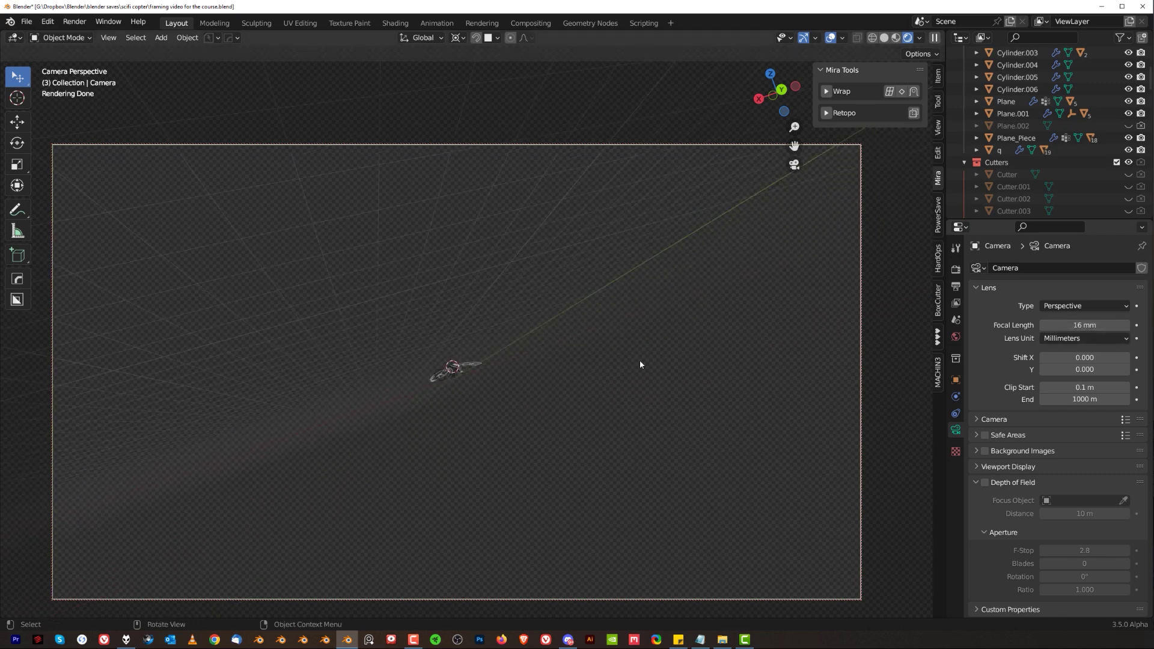
Set the camera's focal length to 35 mm
click(1086, 324)
text(35)
key(Return)
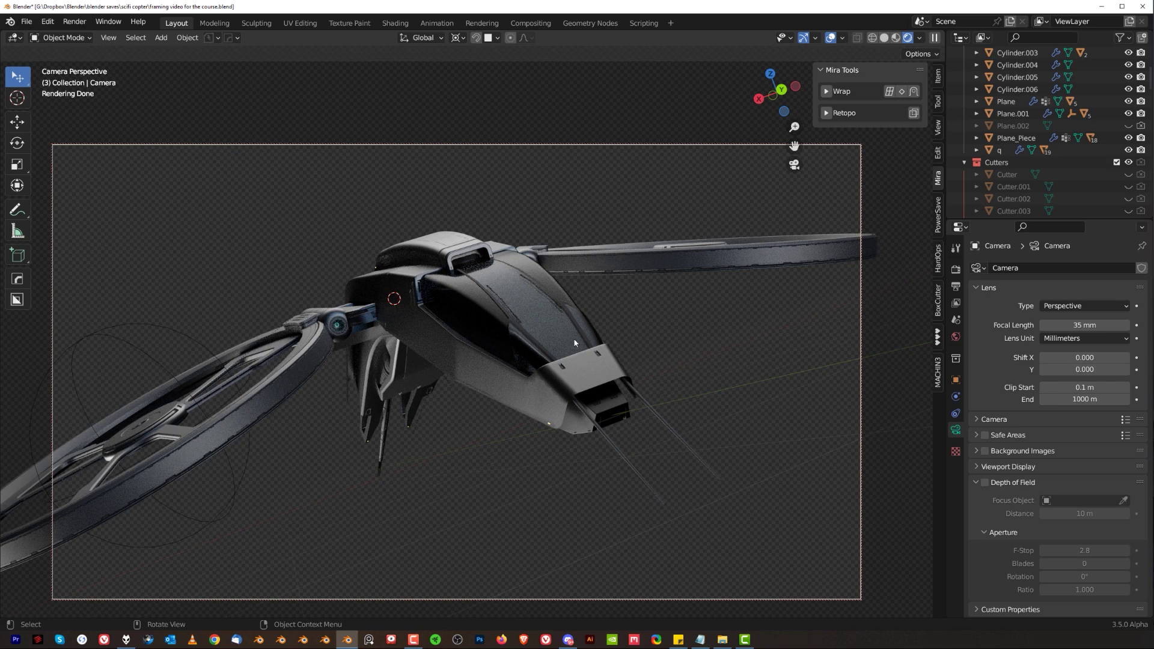
Undo the camera's move closer to the drone and raise the focal length to 300 mm
key(ctrl+z)
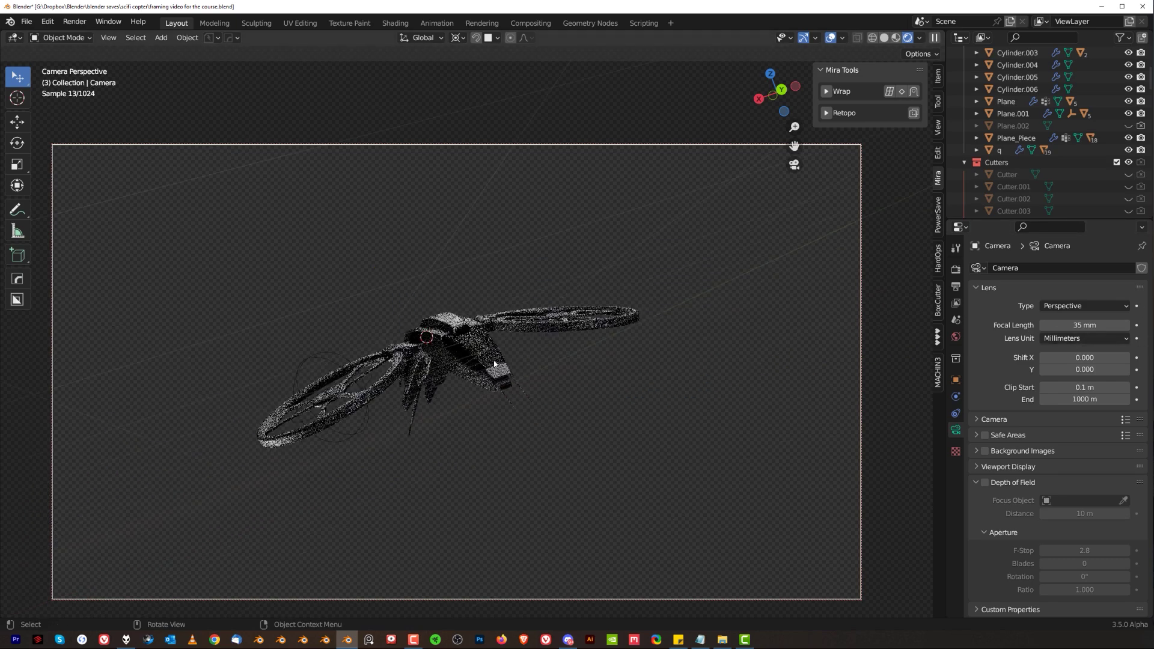
drag(1083, 325, 1130, 325)
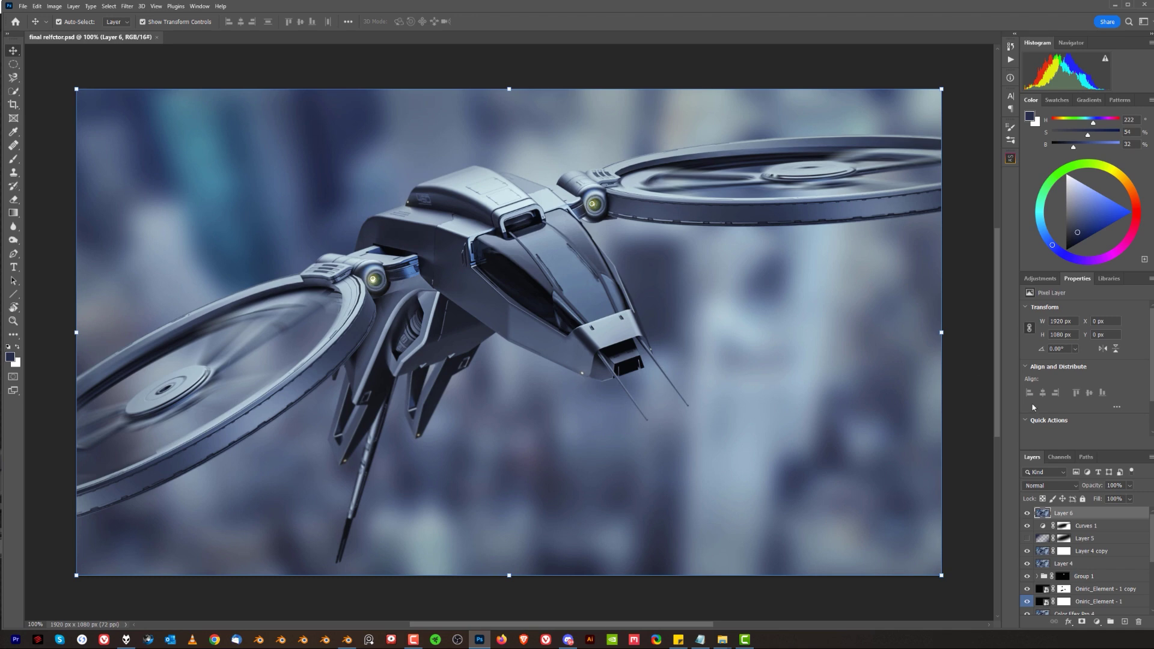
Isolate the new-york-472392 background layer, compare it with Smart Filters off and on, and make Layer 6 visible again
scroll(1054, 613, down, 4)
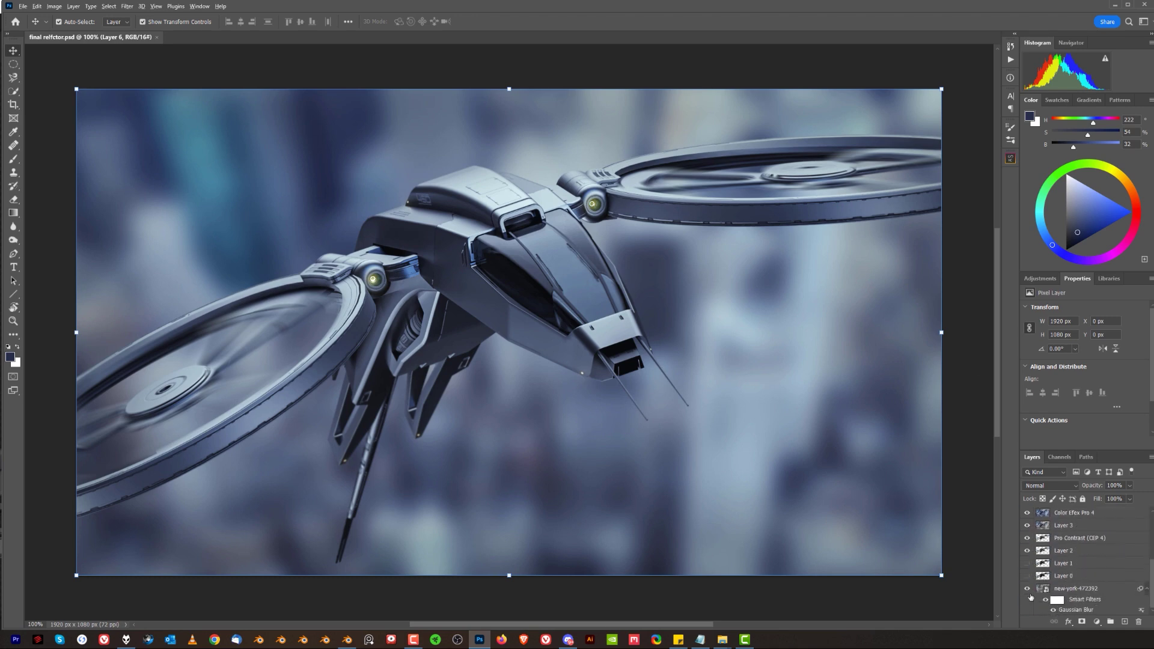
alt+click(1028, 589)
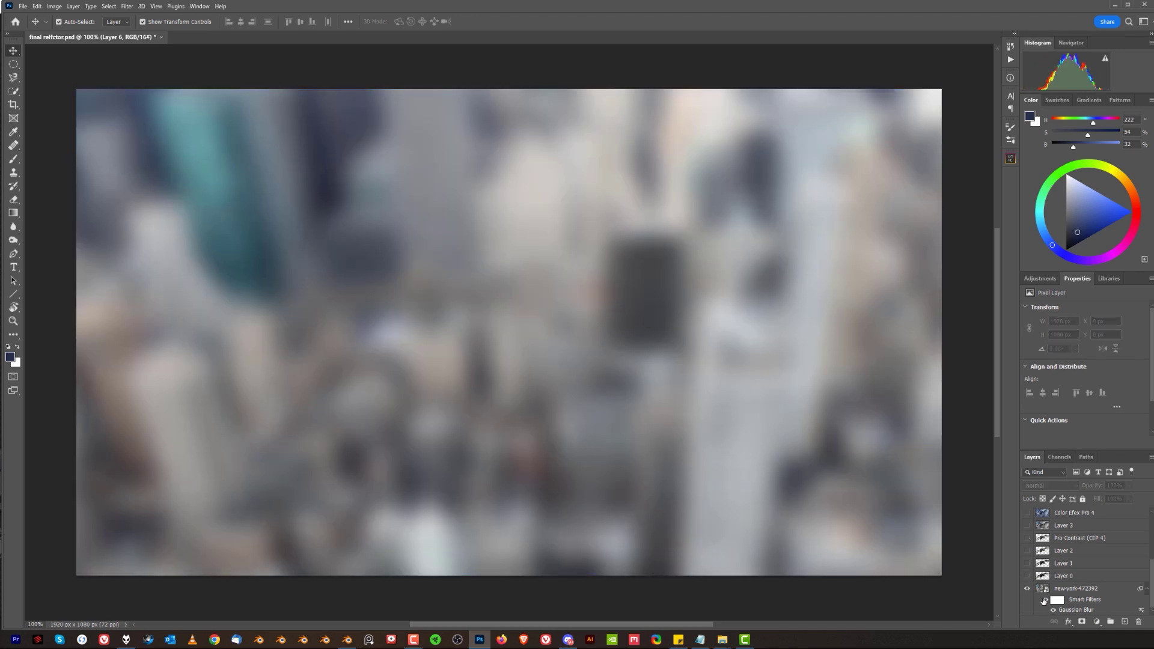
click(1045, 600)
click(1045, 600)
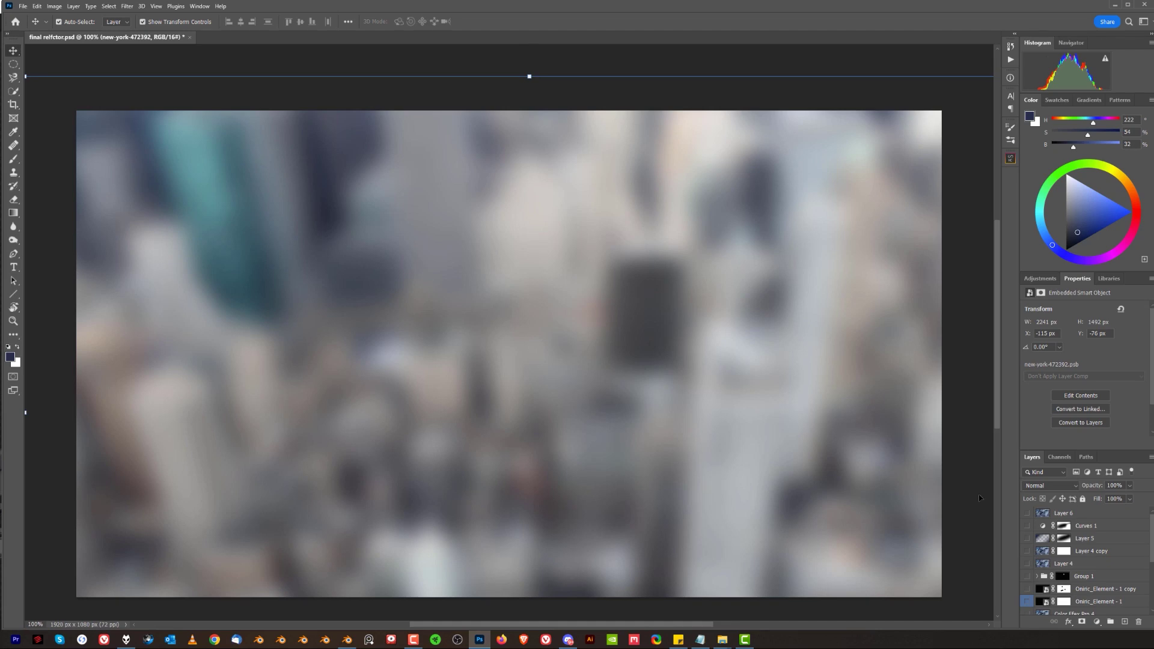
click(1027, 513)
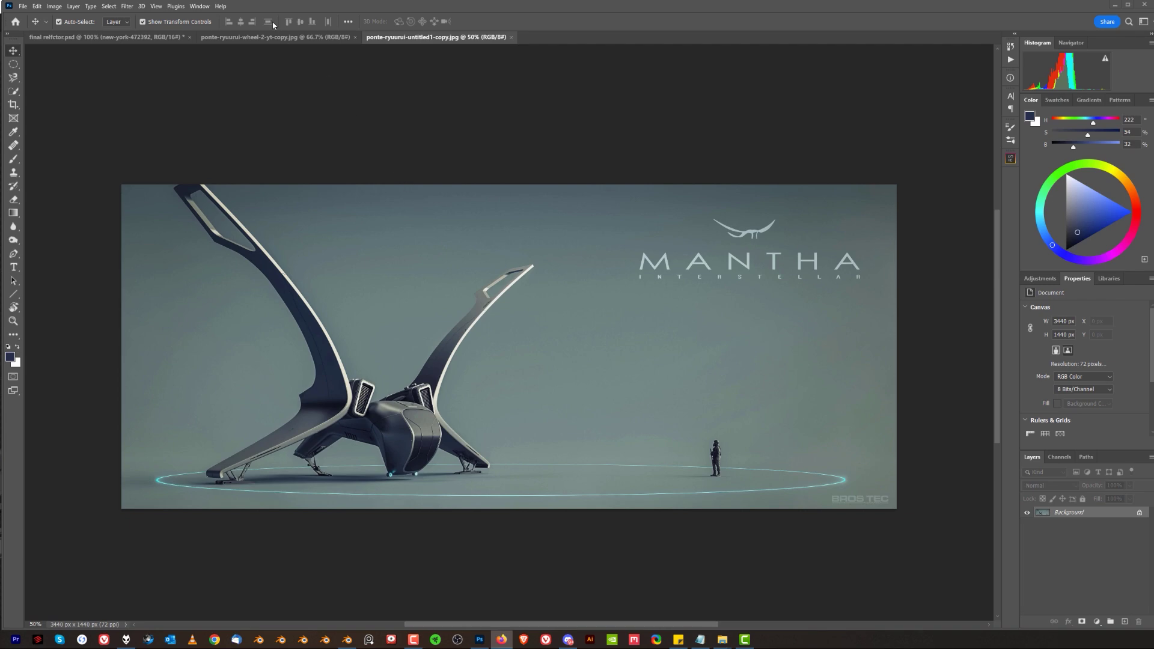
Compare the framing of the sci-fi wheel render with that of the drone composite
click(273, 38)
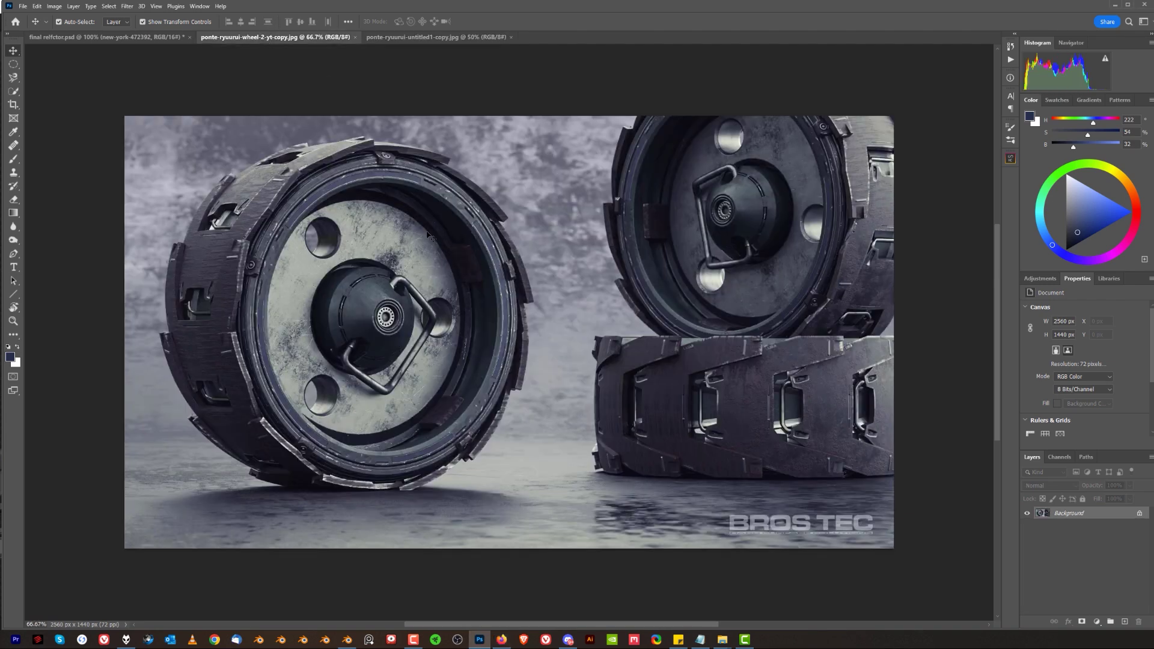
click(118, 38)
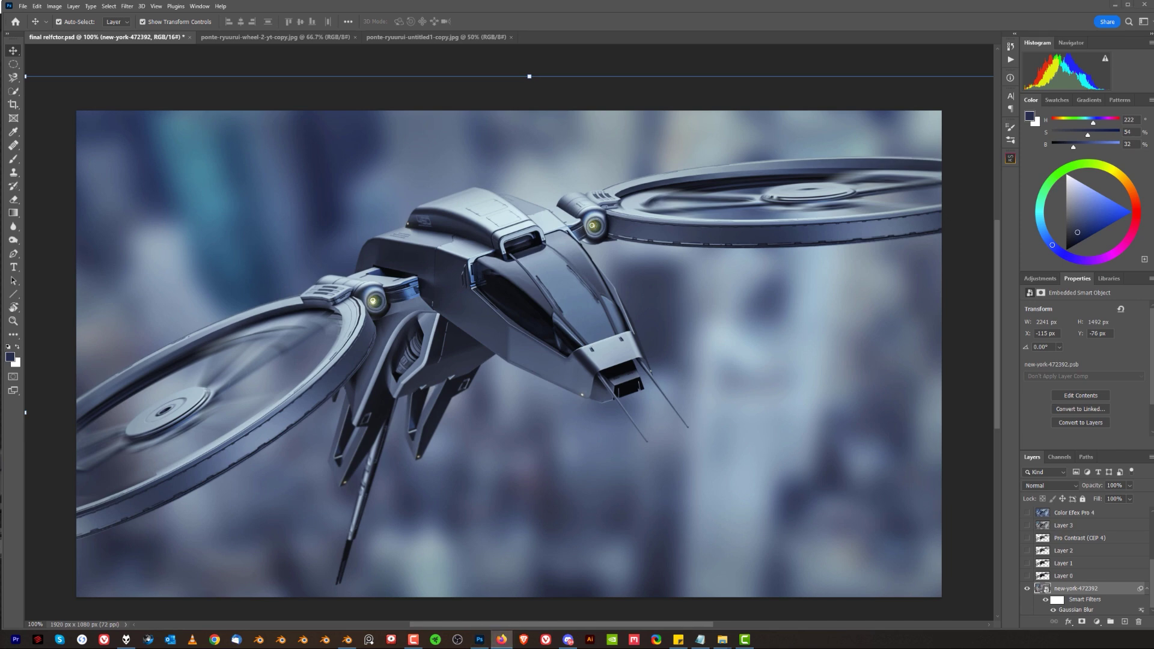
drag(529, 77, 667, 33)
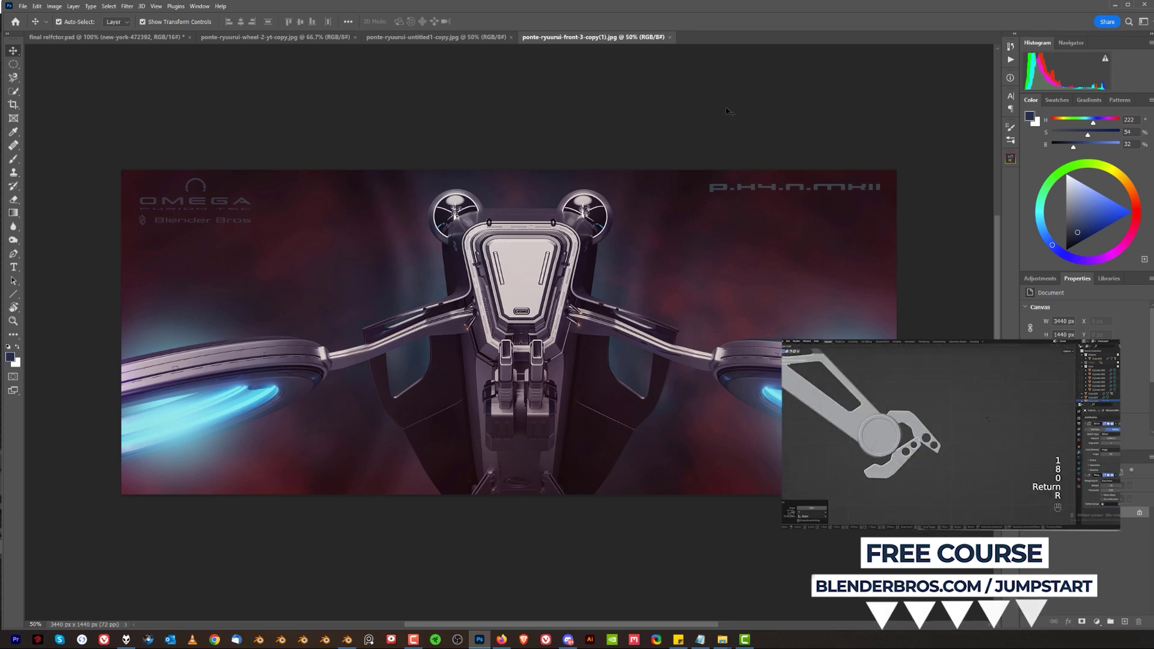
Examine the center panel details and the overall composition of the front-view aircraft render
alt+scroll(497, 306, up, 5)
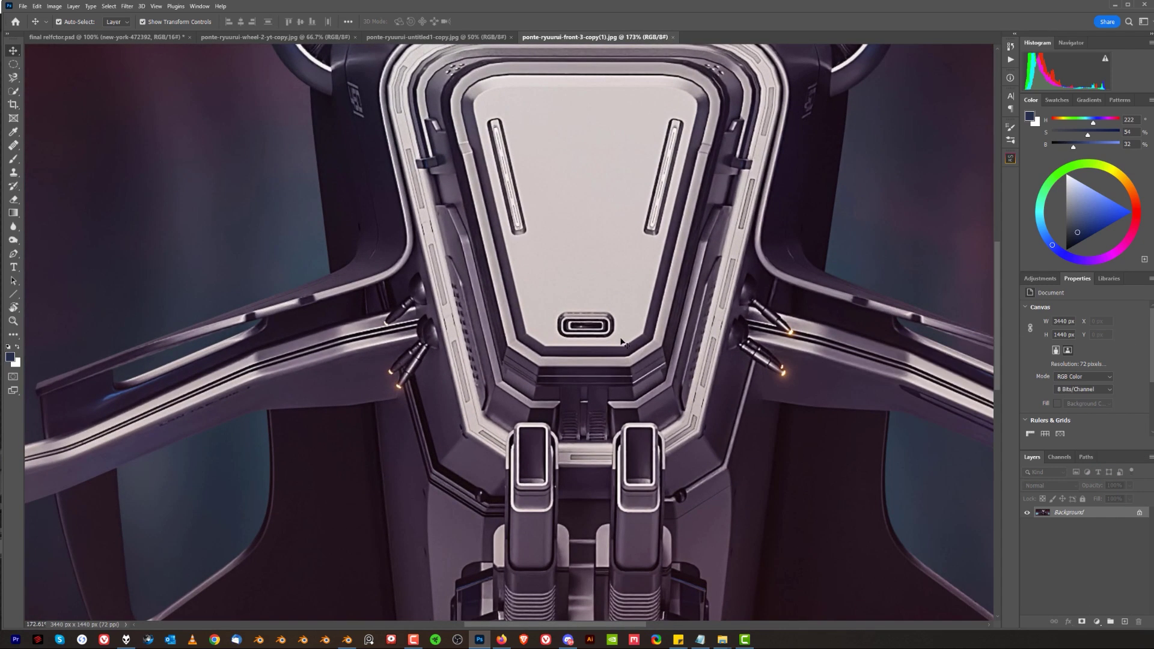
alt+scroll(624, 344, down, 2)
alt+scroll(625, 344, down, 3)
alt+scroll(187, 199, up, 2)
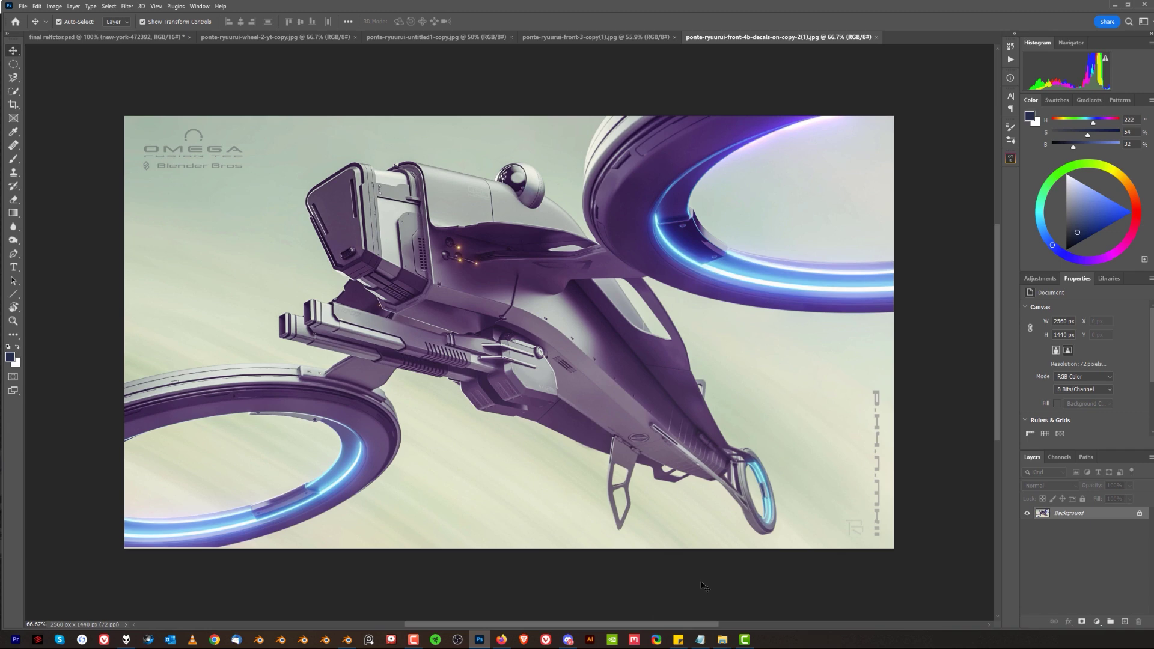
Compare the drone composite with the front-4b decals aircraft render and with the drone's camera view in Blender
click(156, 38)
click(781, 38)
key(alt+Tab)
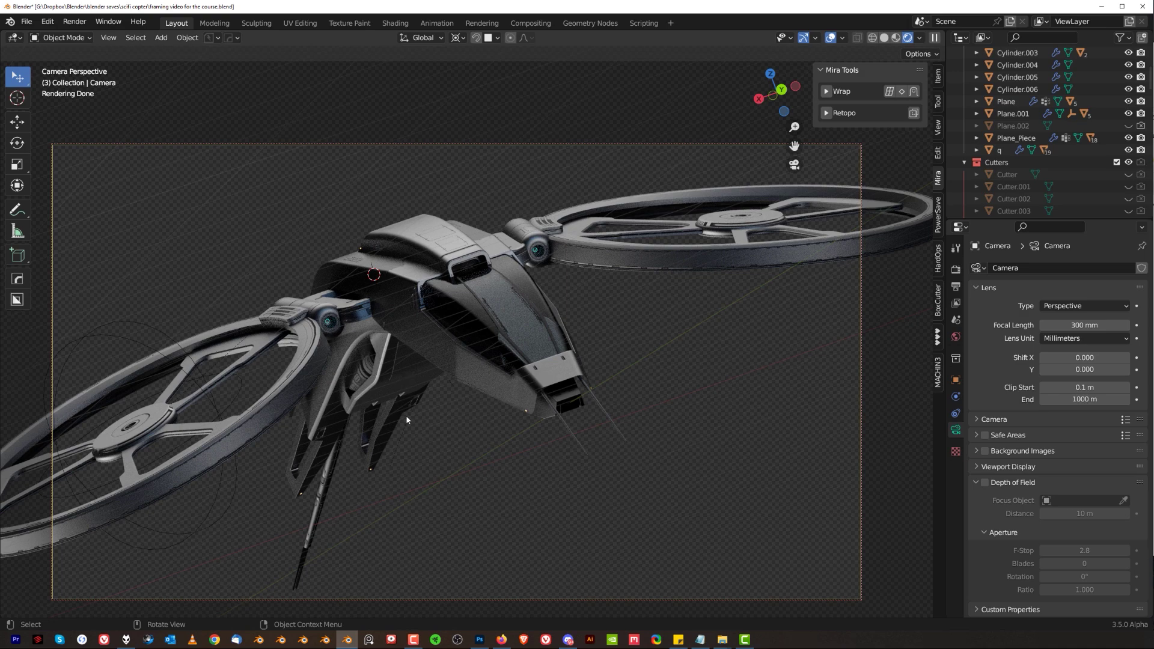
key(alt+Tab)
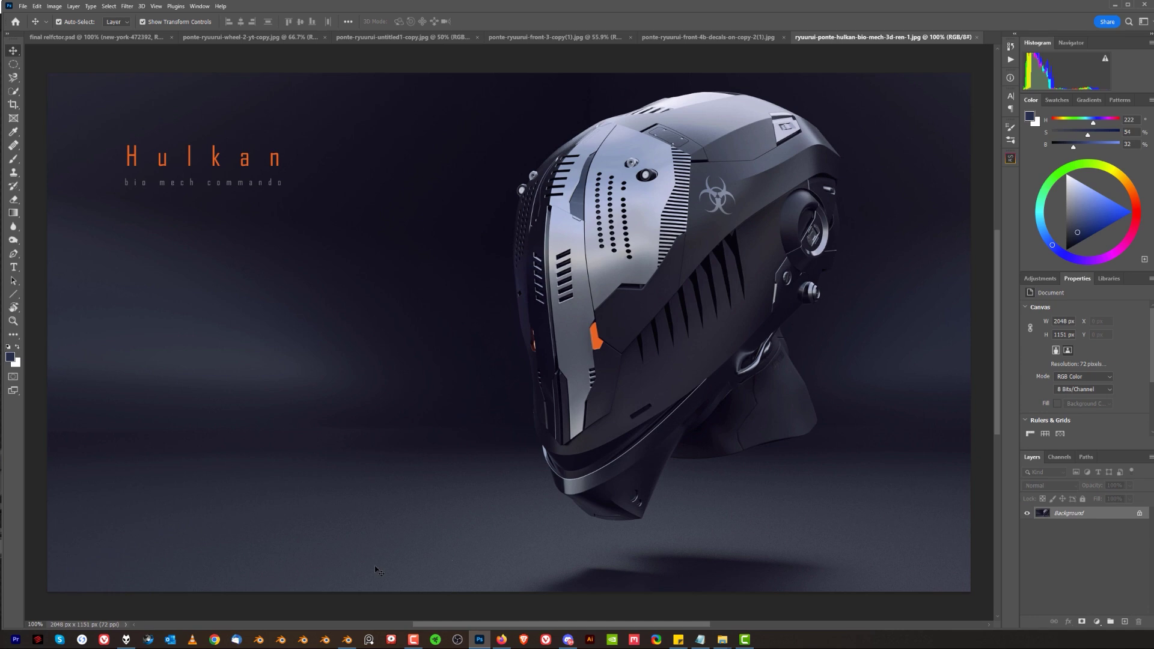
Switch to Blender, select the drone's canopy piece, and examine the model's underside outside the camera view
click(347, 639)
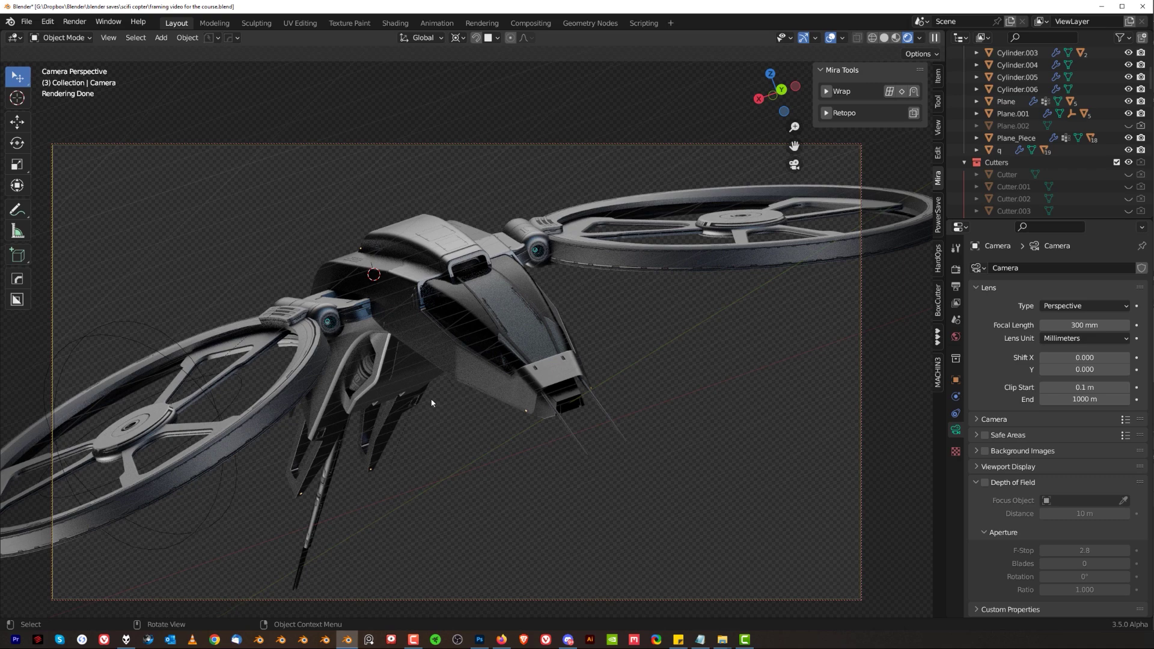
click(517, 353)
key(grave)
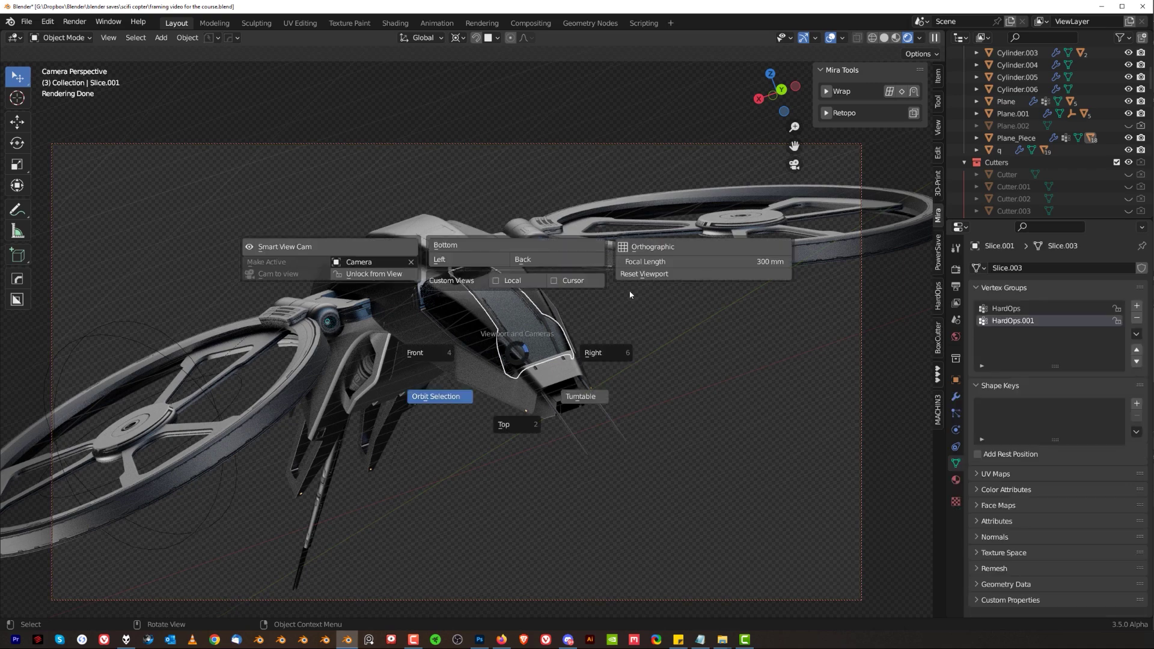
key(Escape)
scroll(429, 316, down, 3)
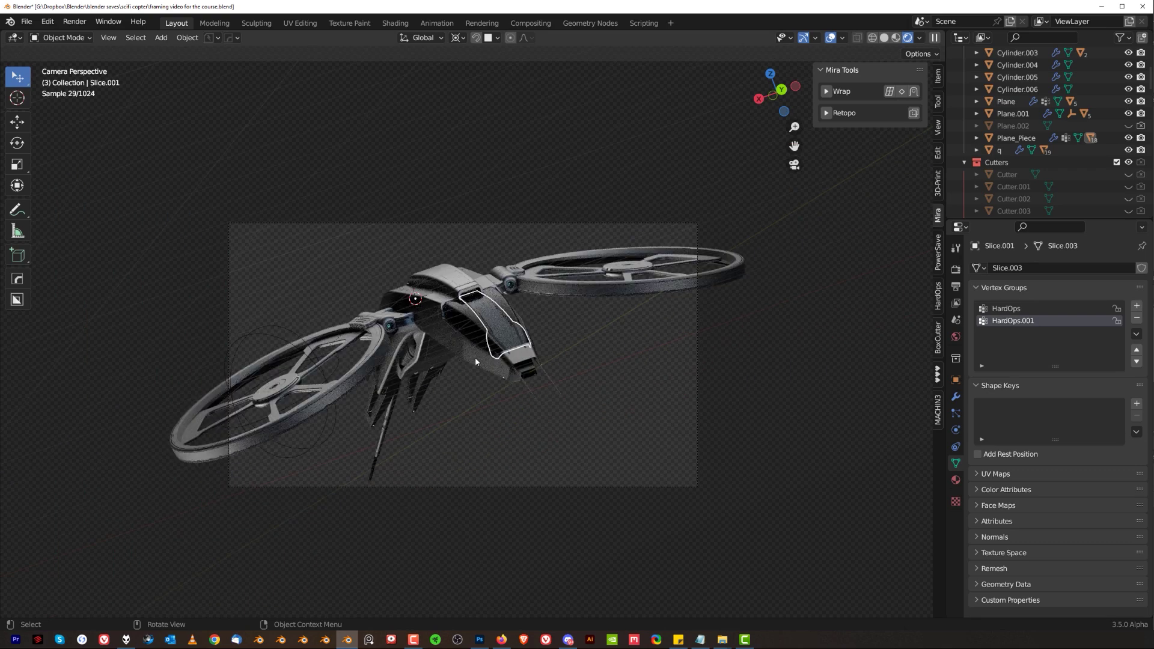
middle_drag(551, 344, 210, 348)
scroll(412, 286, up, 10)
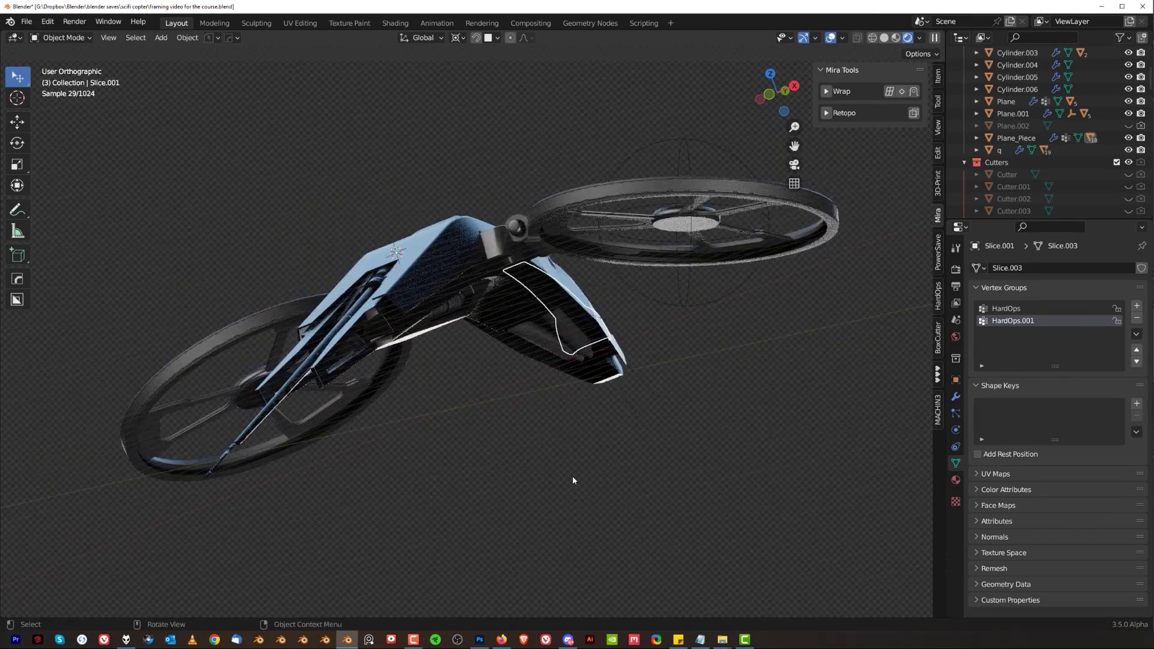
scroll(555, 421, up, 2)
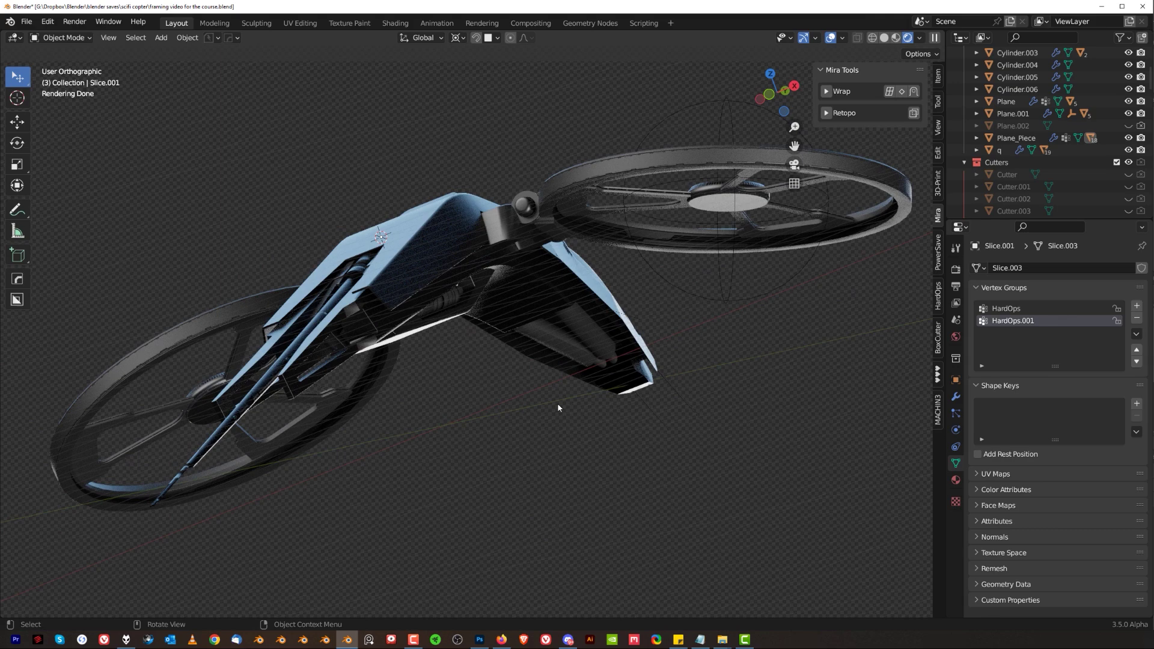
Examine the drone's upper body, wing joints and rotors from behind and above
middle_drag(449, 295, 589, 323)
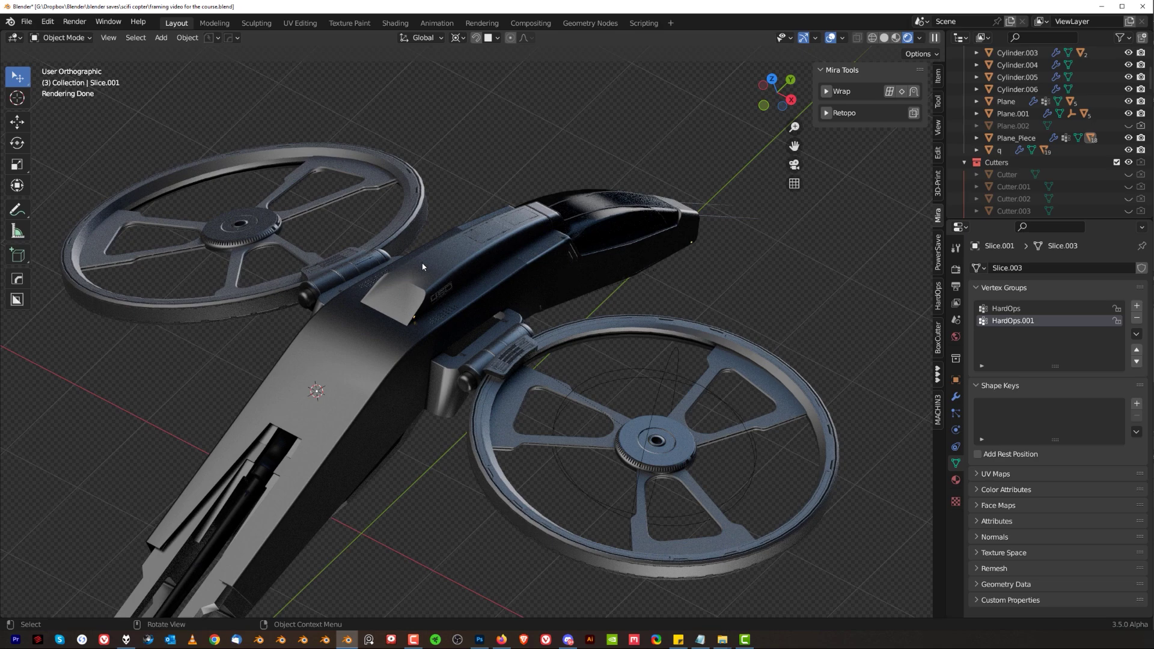
scroll(423, 300, down, 5)
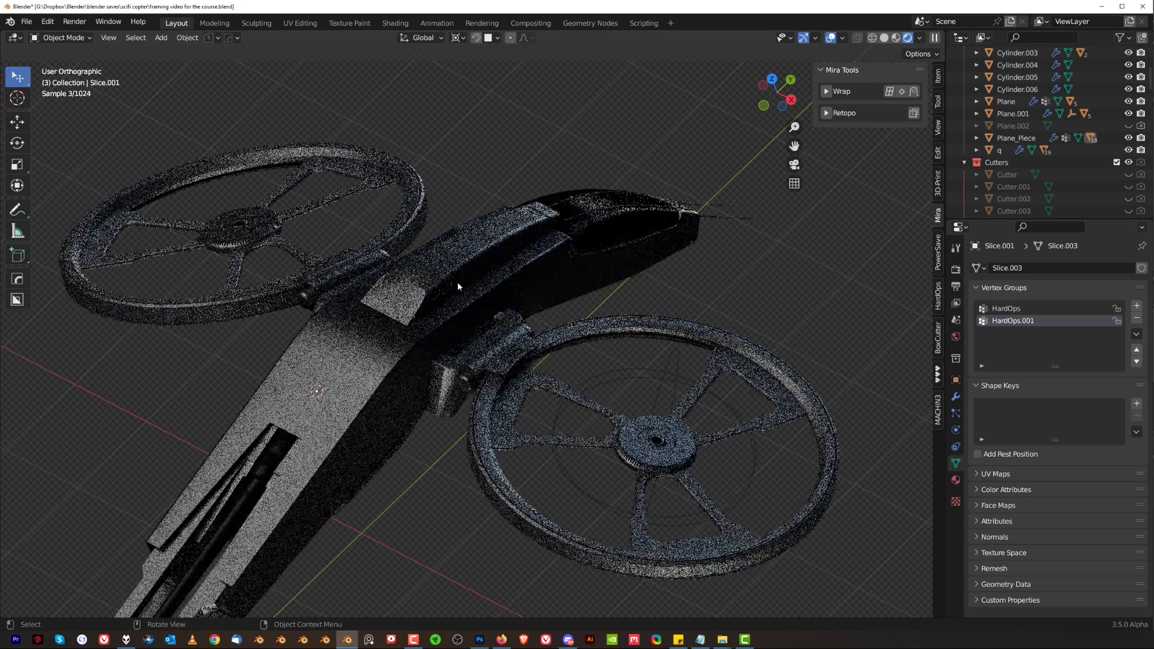
middle_drag(455, 280, 497, 281)
scroll(521, 244, up, 2)
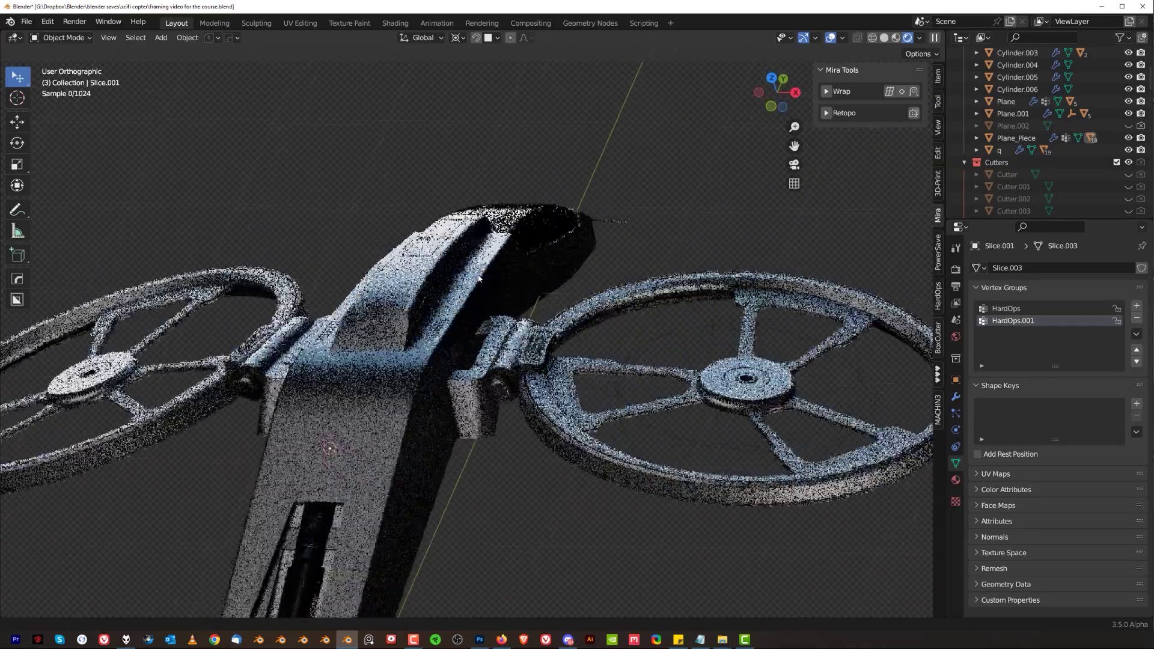
mouse_move(581, 241)
middle_down()
mouse_move(536, 292)
mouse_move(561, 240)
middle_up()
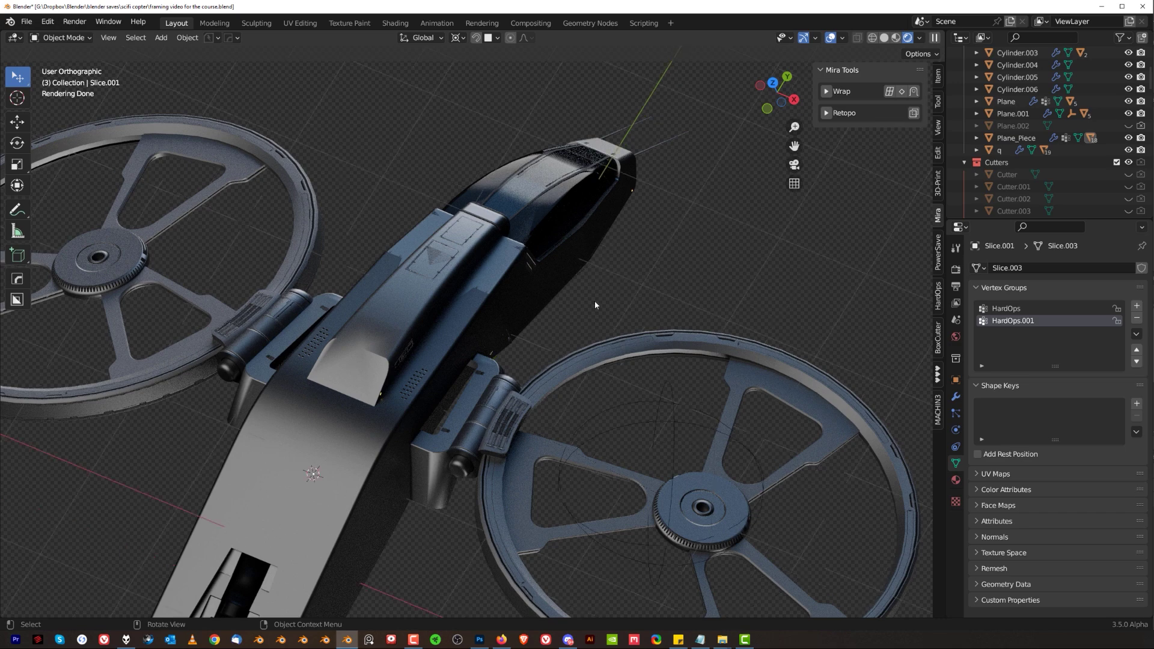
Return to the camera view of the drone and create a full copy of the scene named S2
scroll(601, 294, down, 8)
key(KP_0)
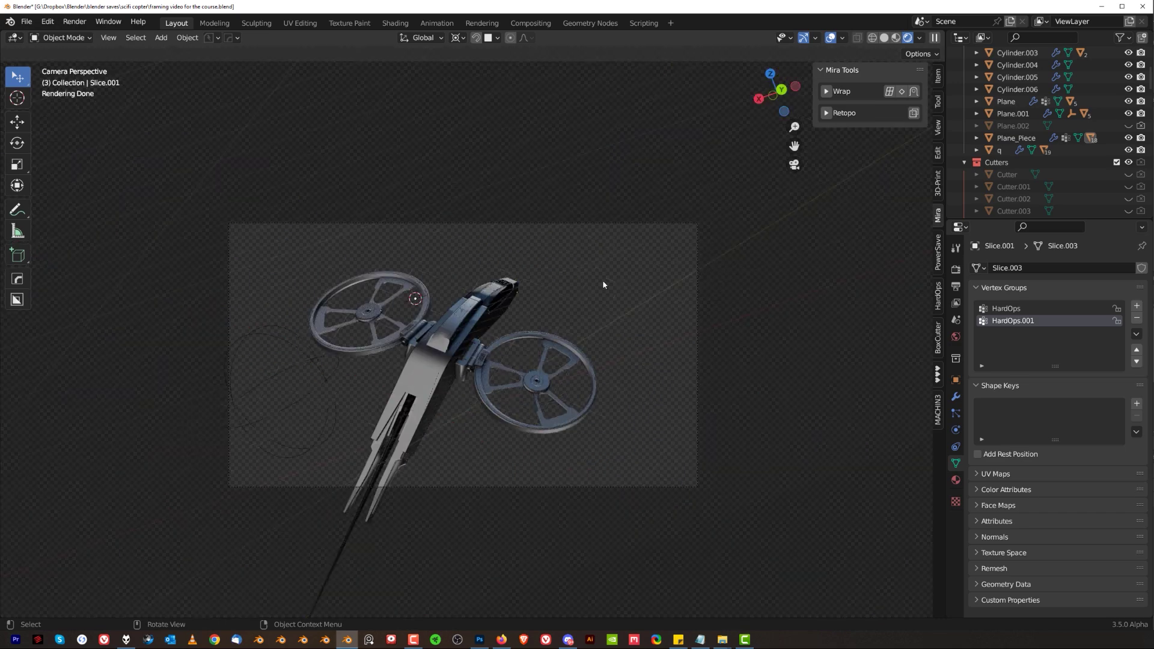
scroll(267, 439, up, 2)
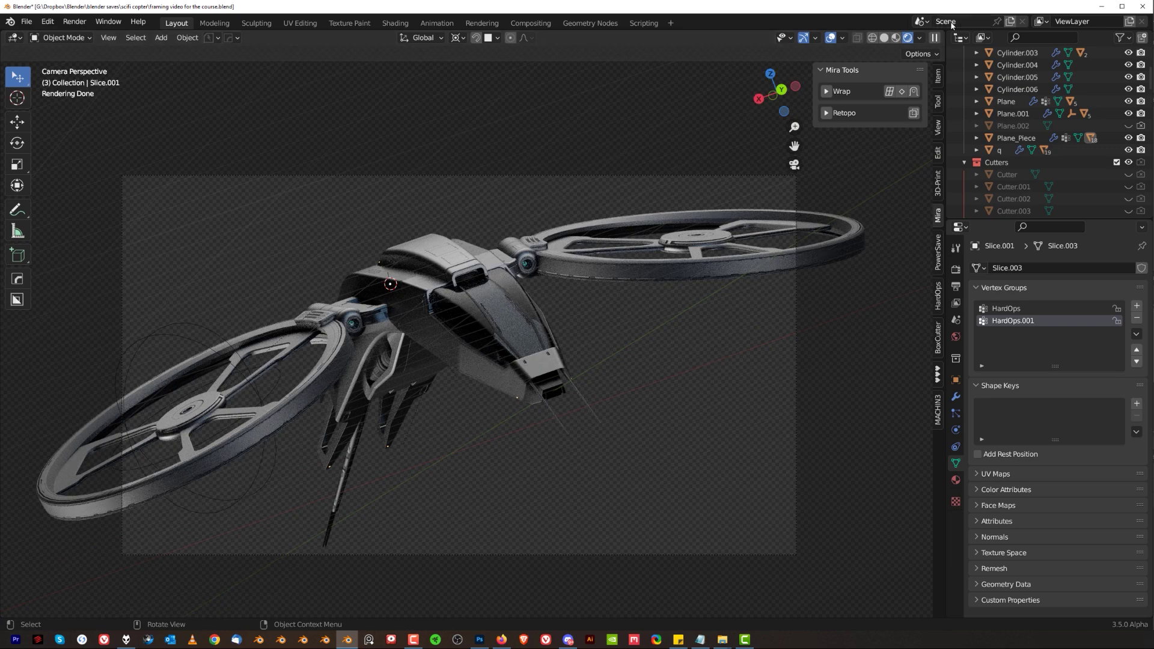
click(1012, 21)
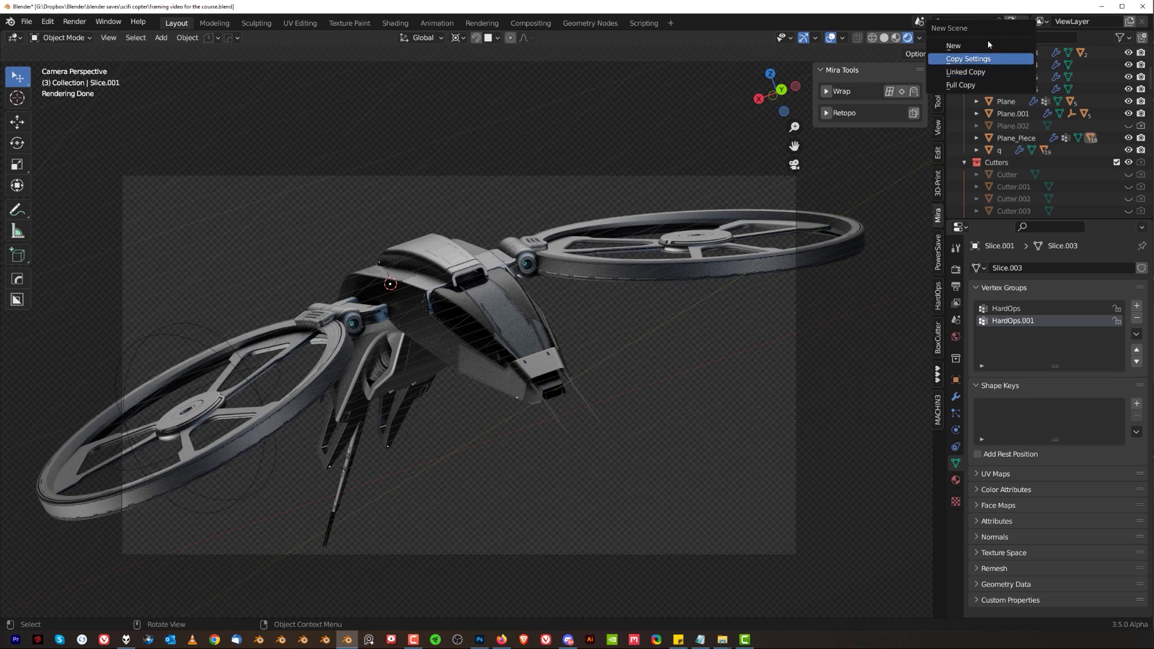
click(961, 84)
double_click(953, 19)
text(S2)
key(Return)
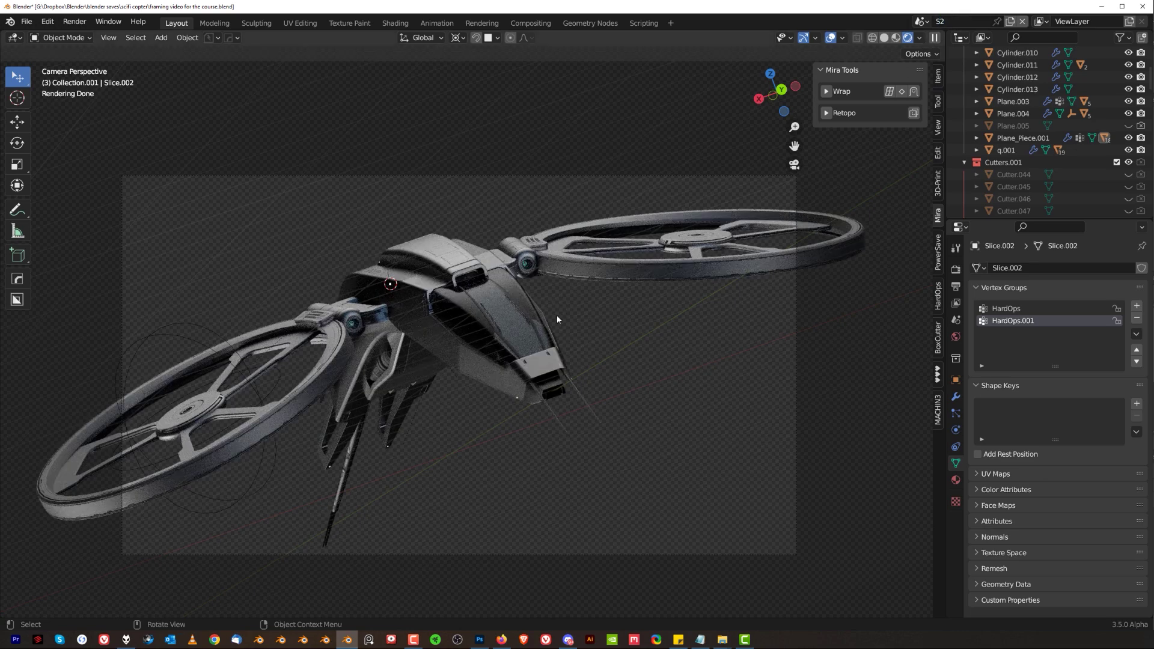
Reframe the S2 camera to look at the drone from behind and above, locking the camera to the view only while orbiting
click(504, 176)
scroll(505, 186, down, 3)
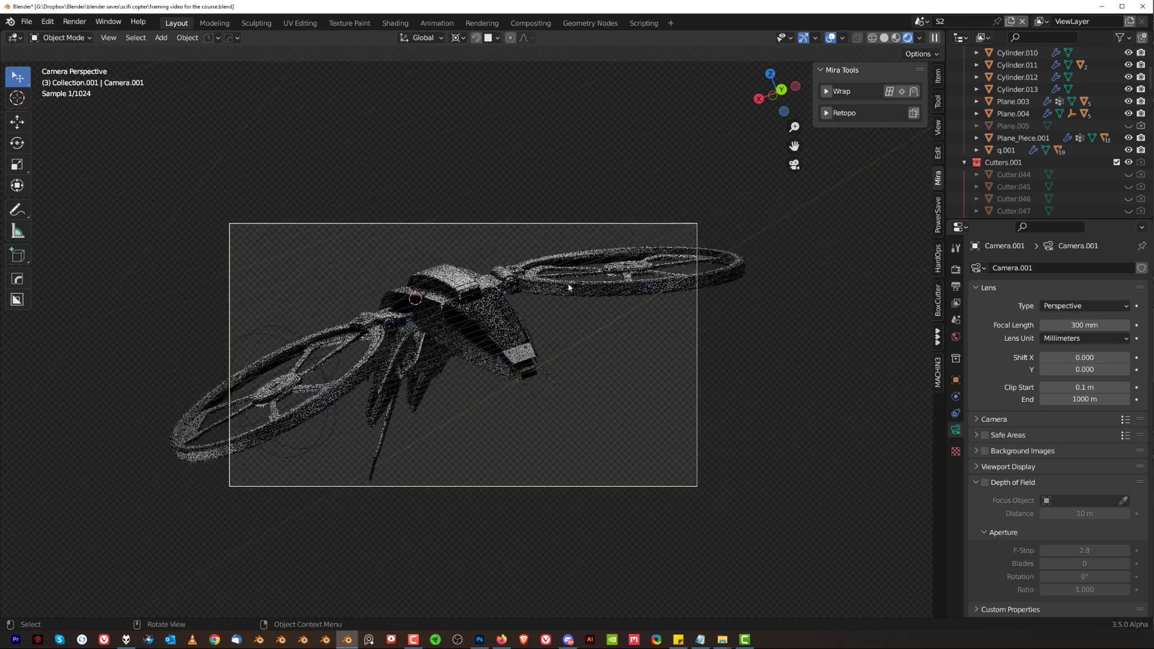
key(shift+s)
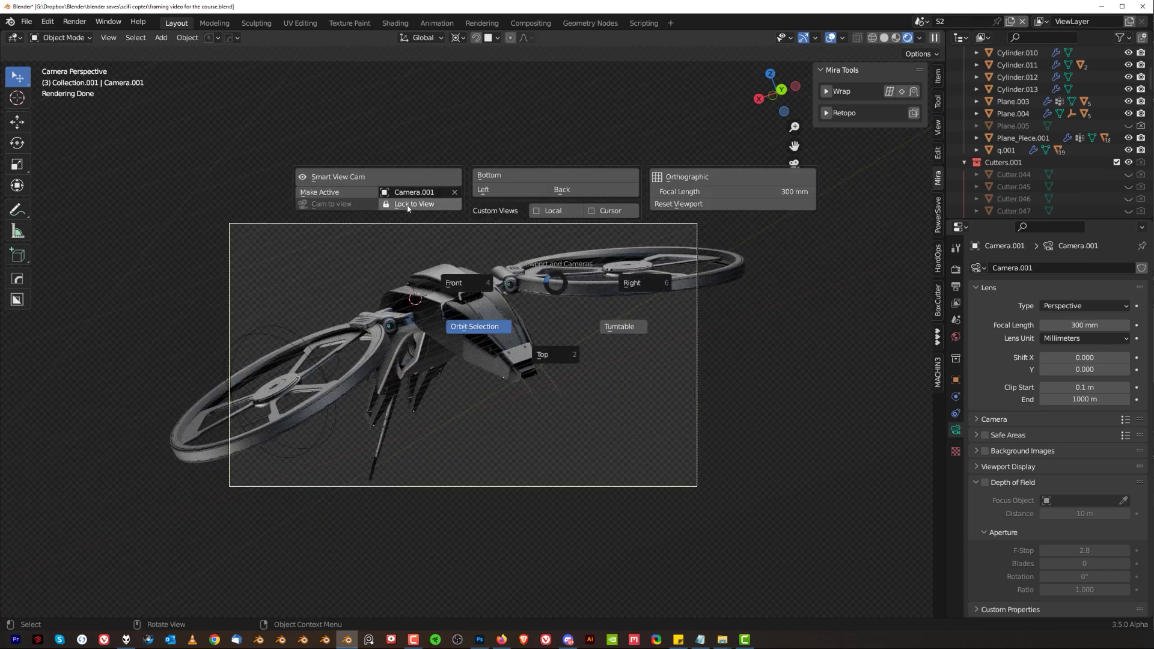
click(503, 302)
middle_drag(503, 301, 297, 390)
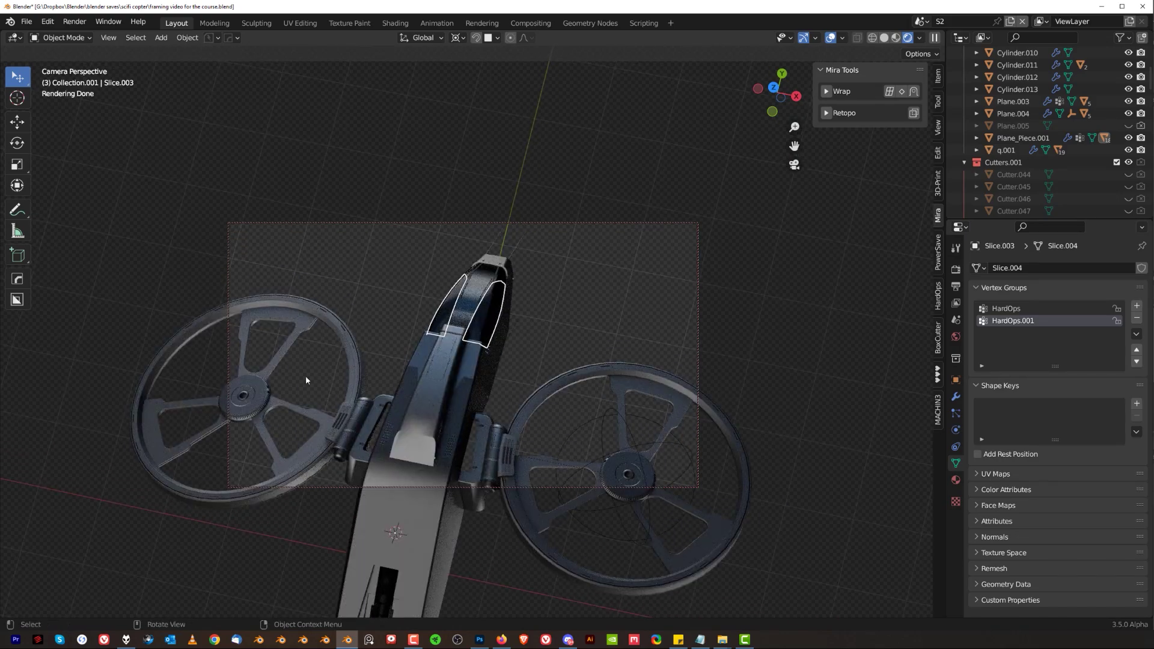
key(grave)
click(191, 297)
Compare the camera angles of the original scene and S2, ending in S2 with the canopy pieces deselected
click(953, 23)
key(End)
click(920, 21)
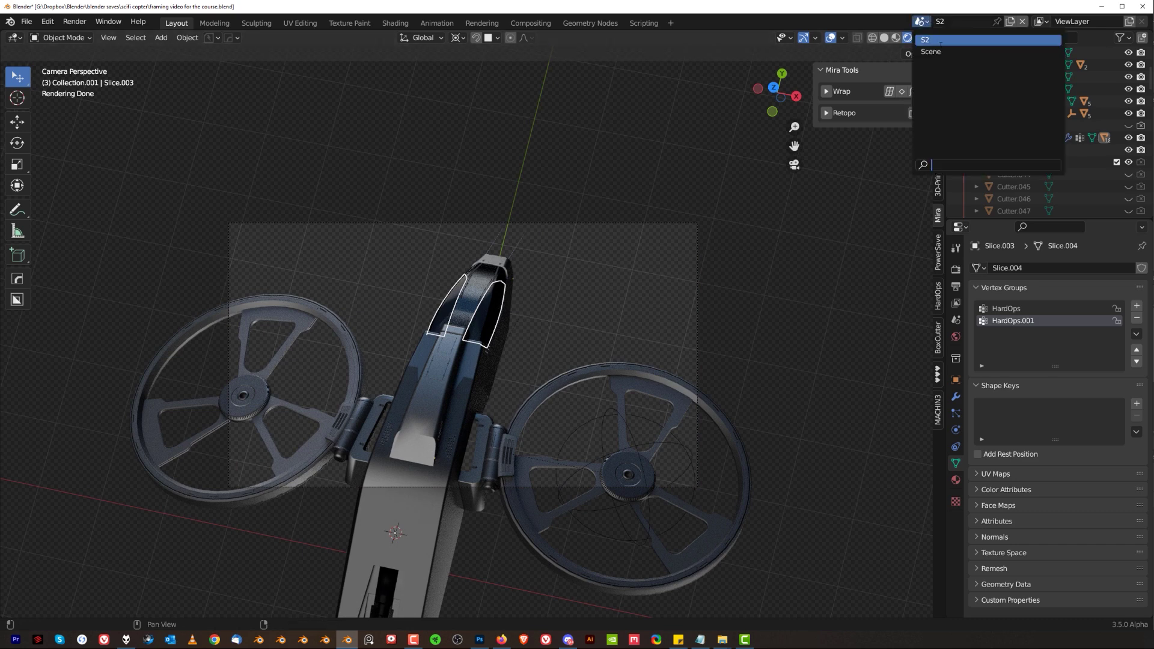
key(Return)
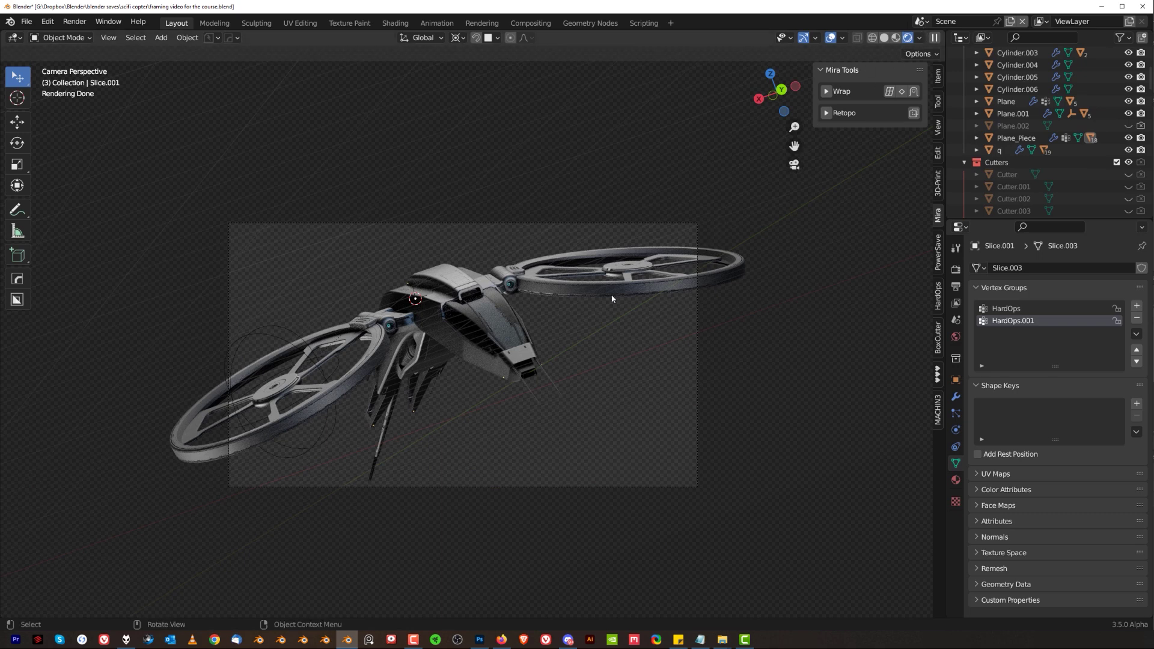
click(924, 22)
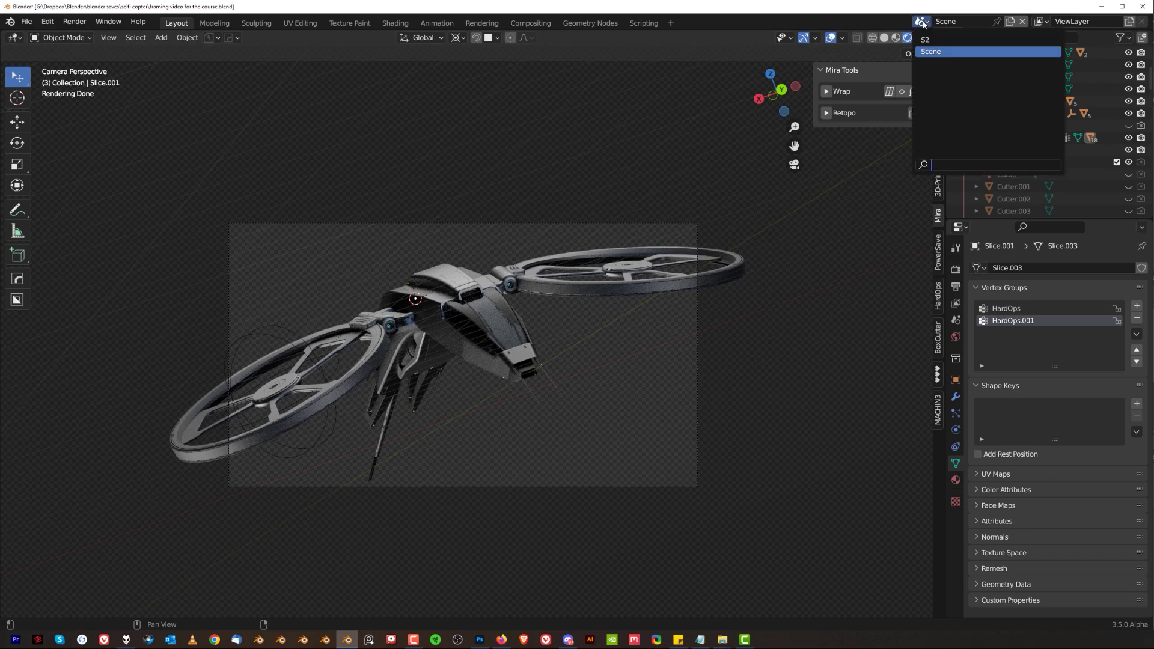
click(938, 53)
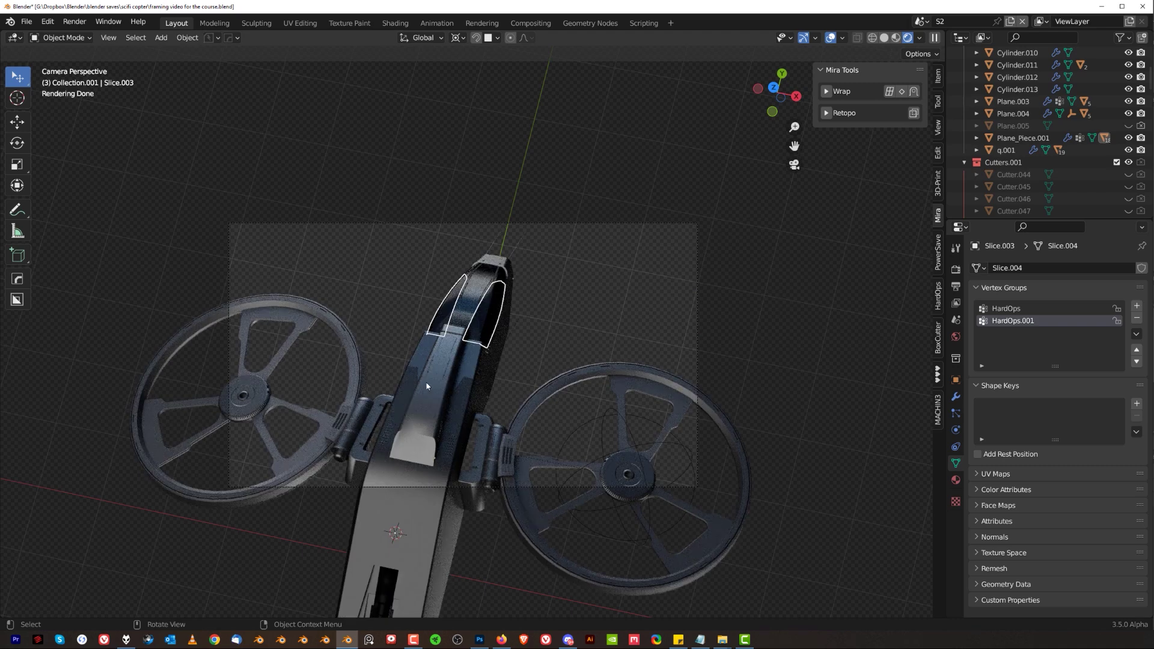
click(700, 293)
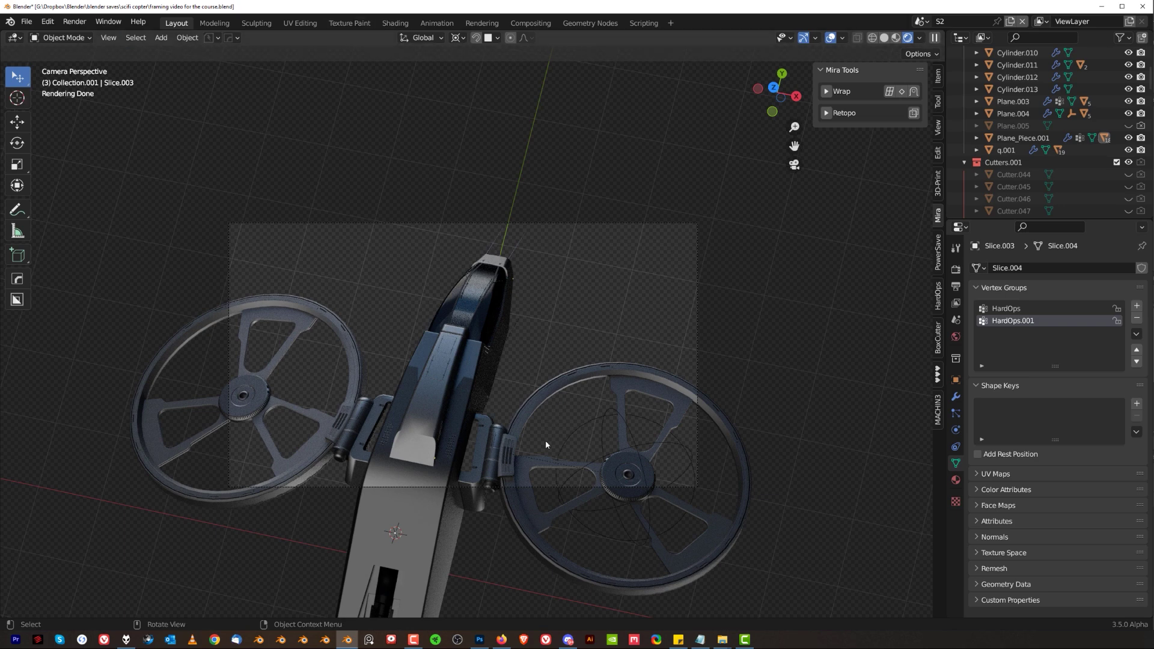
Switch to Photoshop and compare the compositions of the Hulkan helmet, front-4b decals aircraft and Mantha renders
click(479, 638)
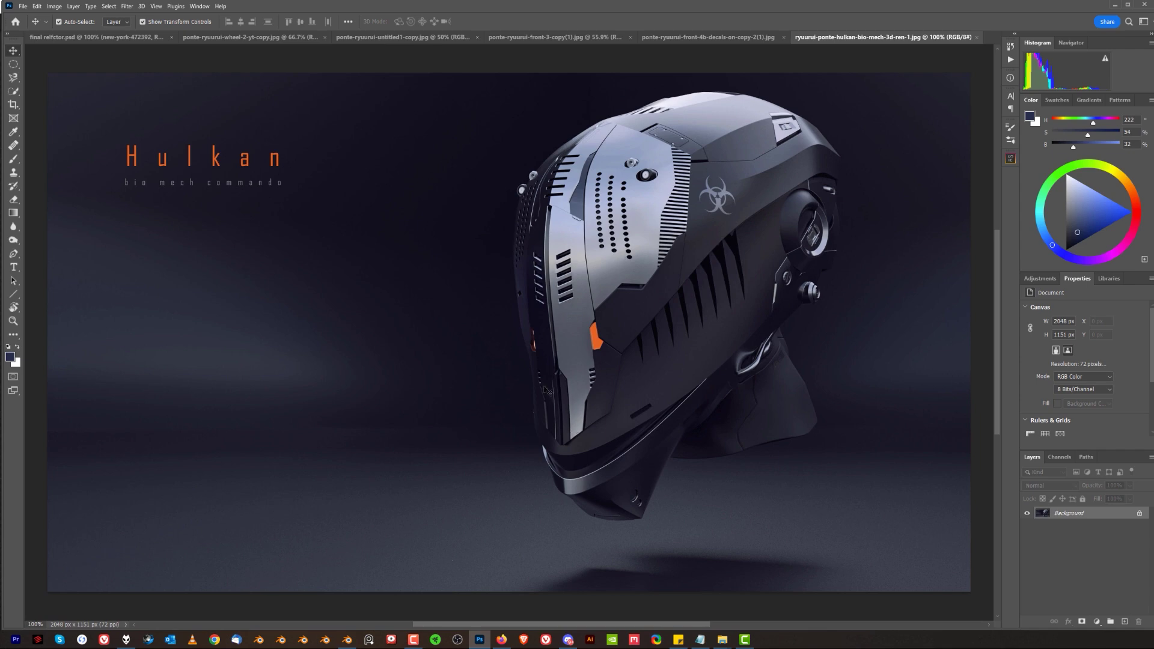
click(691, 41)
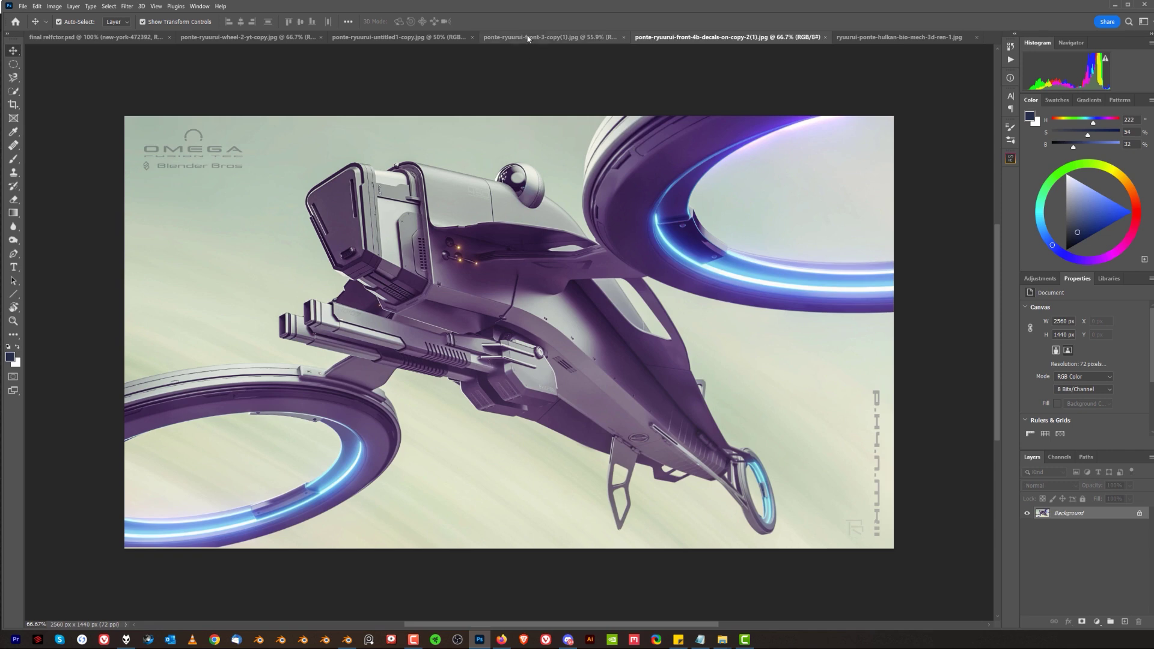
click(399, 37)
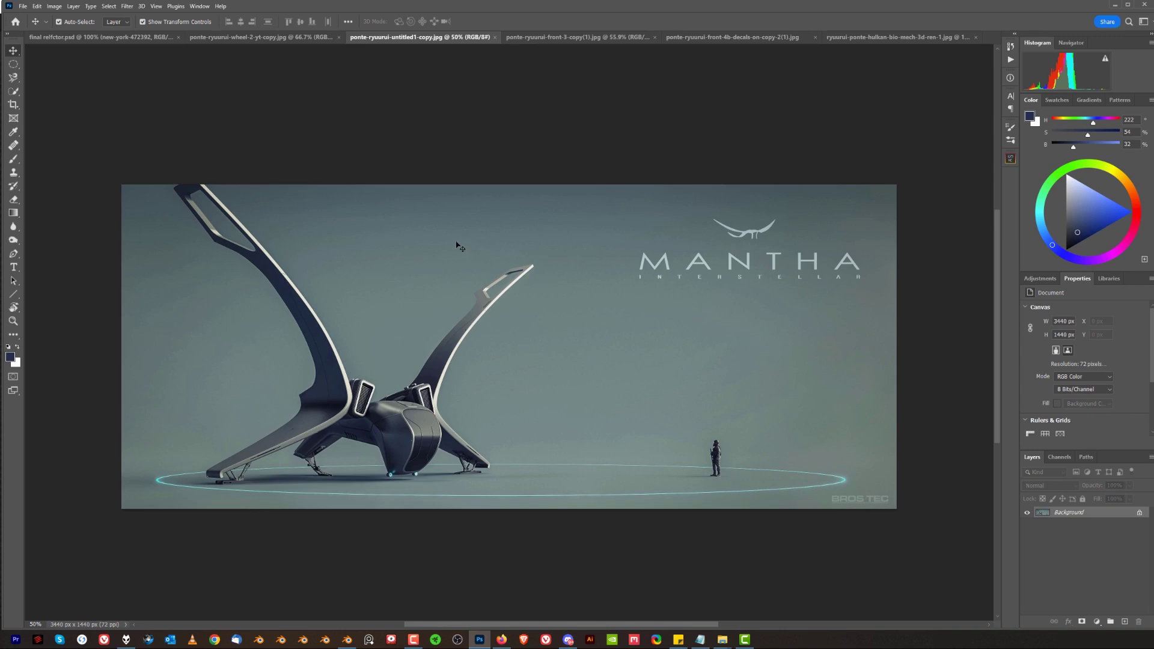